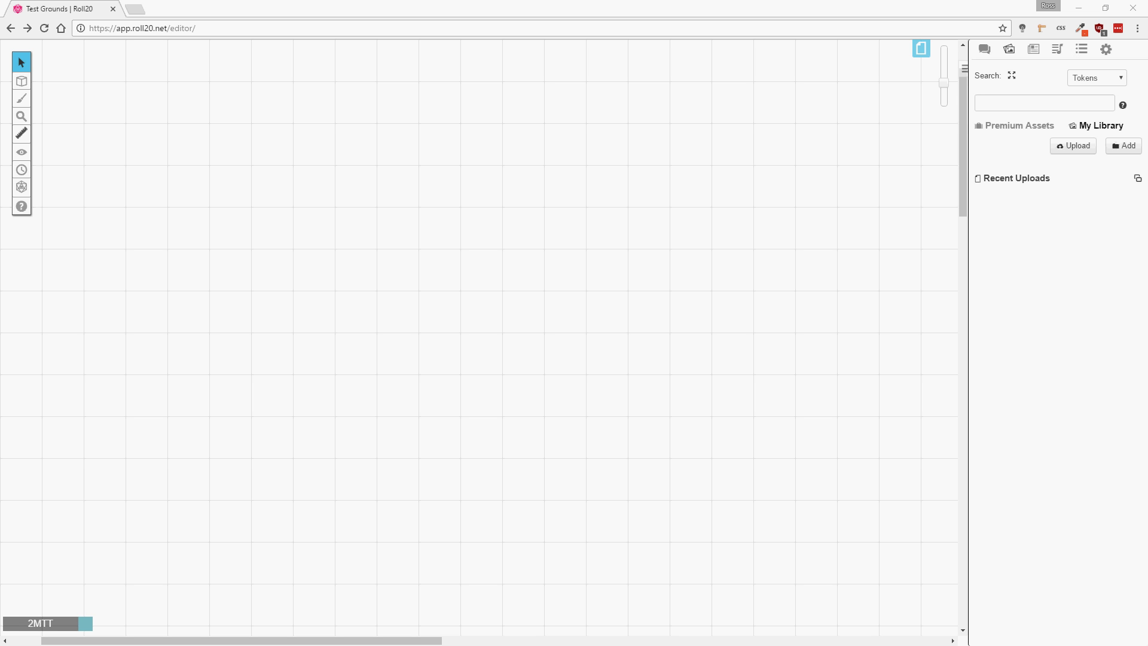
# Upload all the PNG images from the Castle Curtain Walls Roll20 folder to the art library
pyautogui.click(1071, 146)
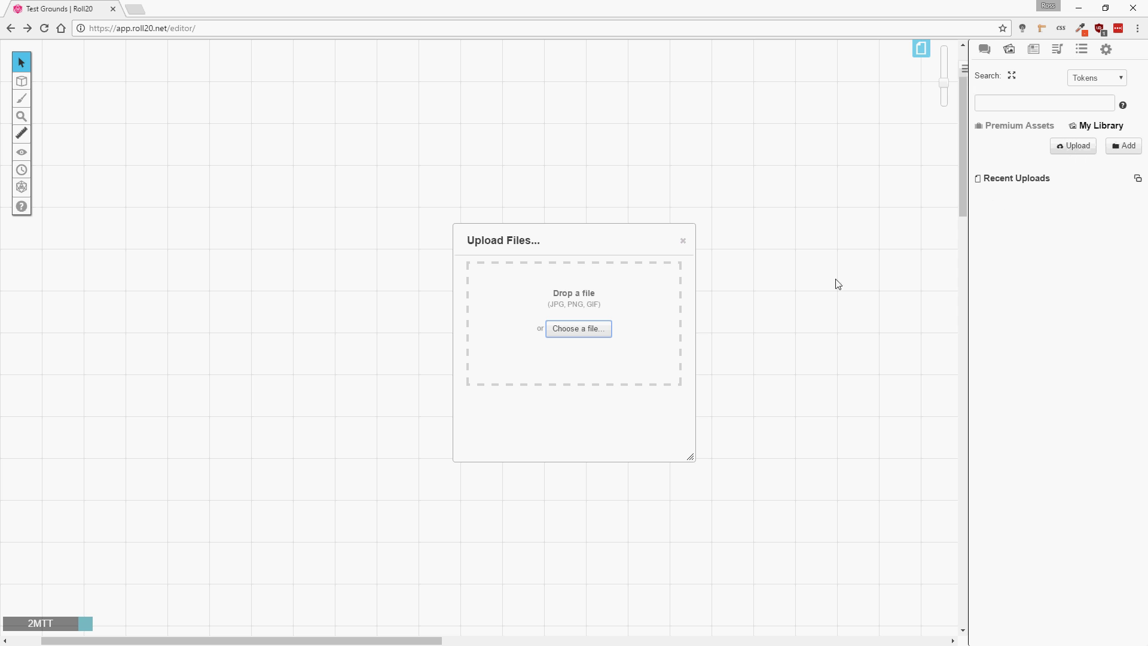
pyautogui.moveTo(619, 235); pyautogui.dragTo(844, 232)
pyautogui.moveTo(468, 645); pyautogui.dragTo(485, 73)
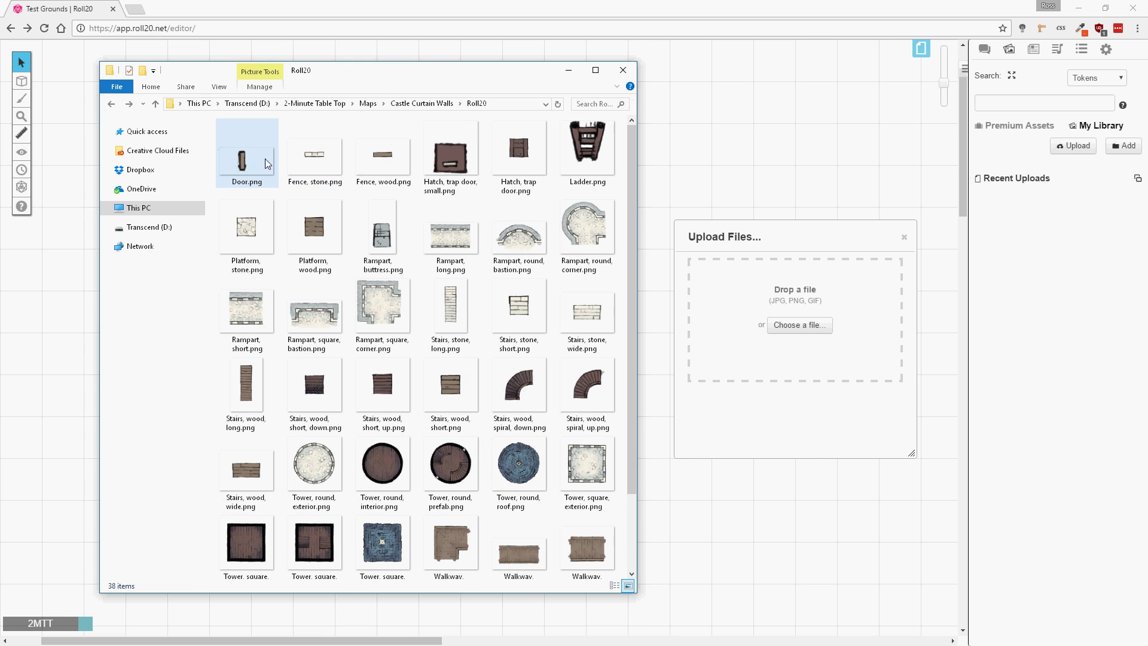
pyautogui.scroll(-2, 382, 251)
pyautogui.click(316, 535)
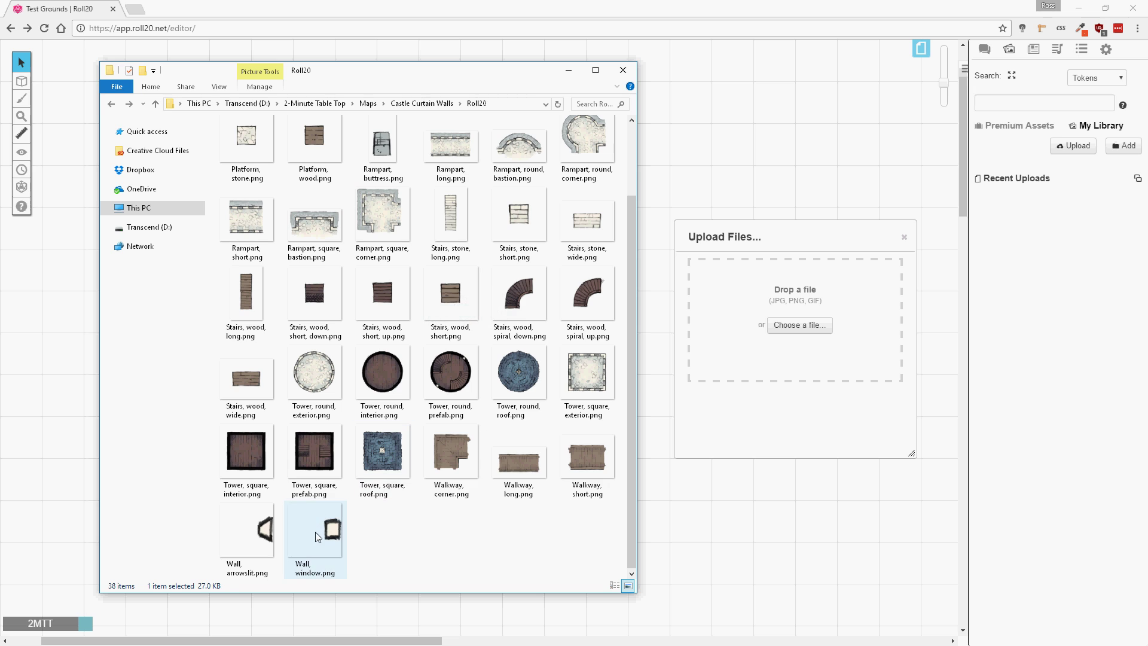
pyautogui.hotkey('ctrl', 'a')
pyautogui.moveTo(333, 535); pyautogui.dragTo(805, 326)
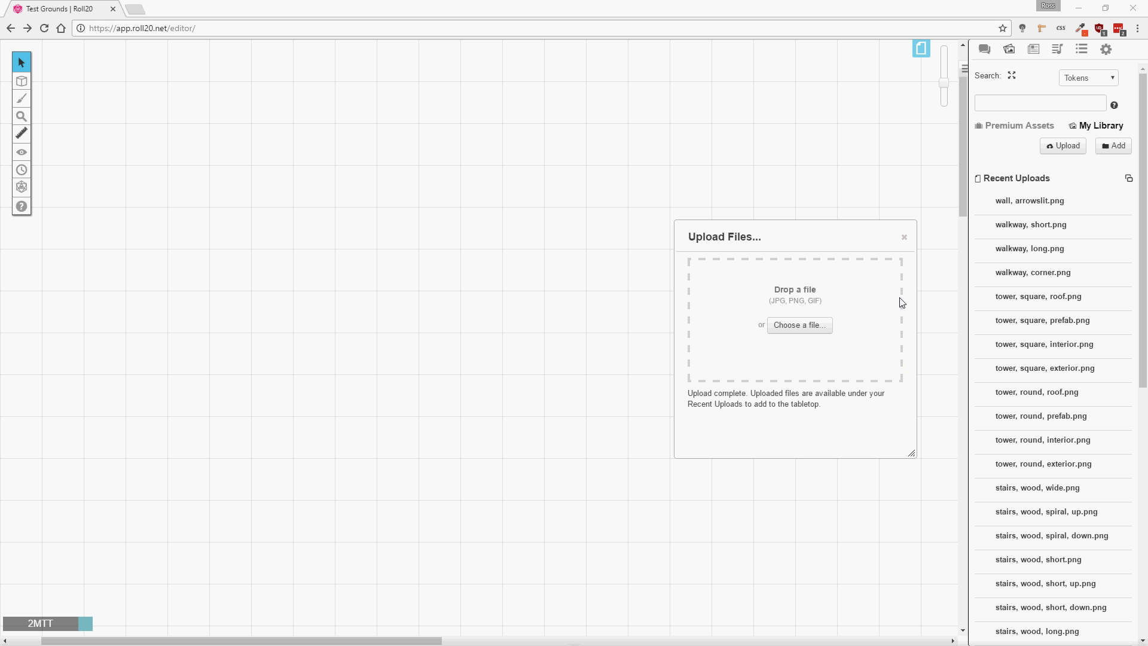
pyautogui.click(905, 240)
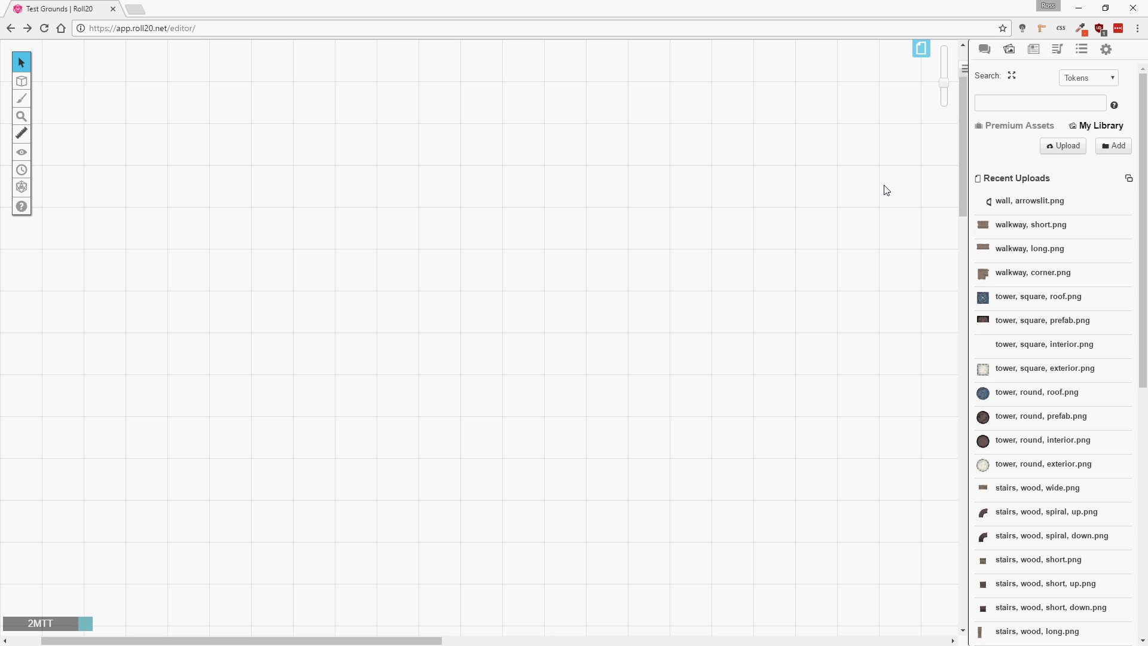
# Search the art library for "rampart"
pyautogui.click(996, 102)
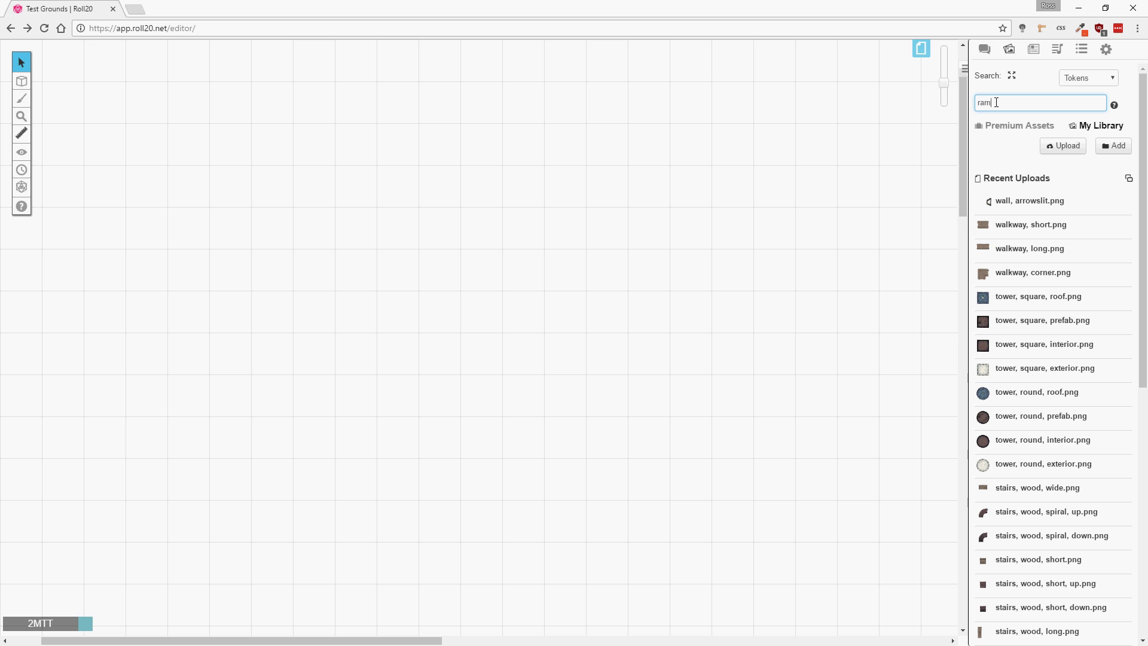
pyautogui.press('Return')
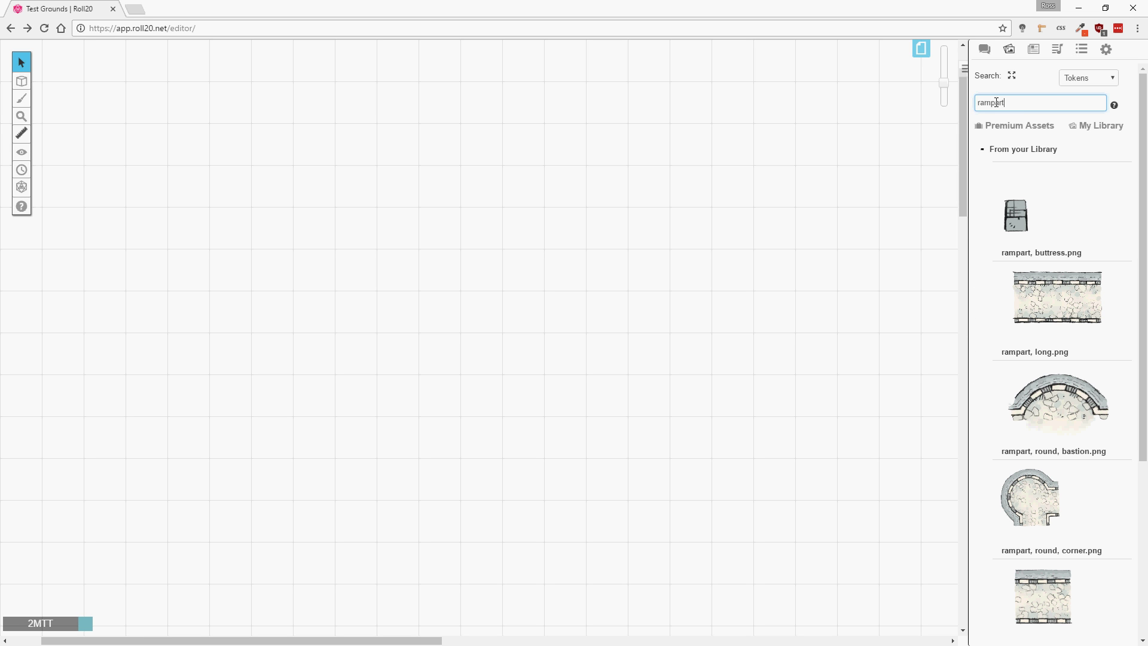
pyautogui.hotkey('ctrl', 'a')
pyautogui.write('w')
pyautogui.press('Return')
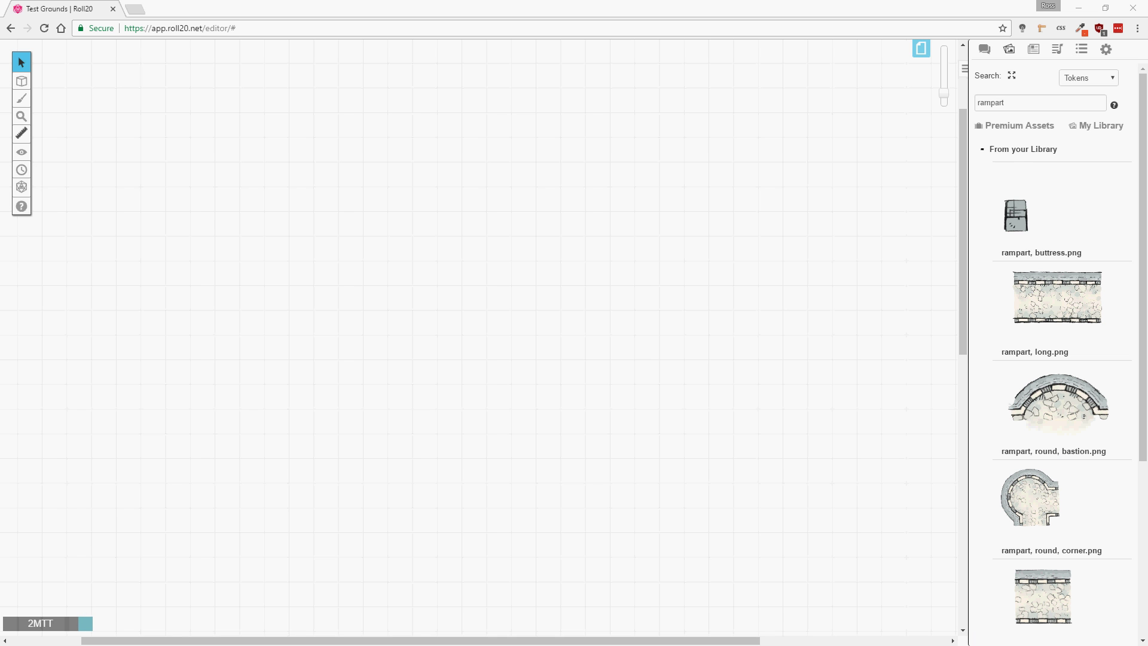
# Switch to the Map & Background layer, place the long rampart on the grid and enlarge it to 7 by 4 squares
pyautogui.moveTo(22, 84)
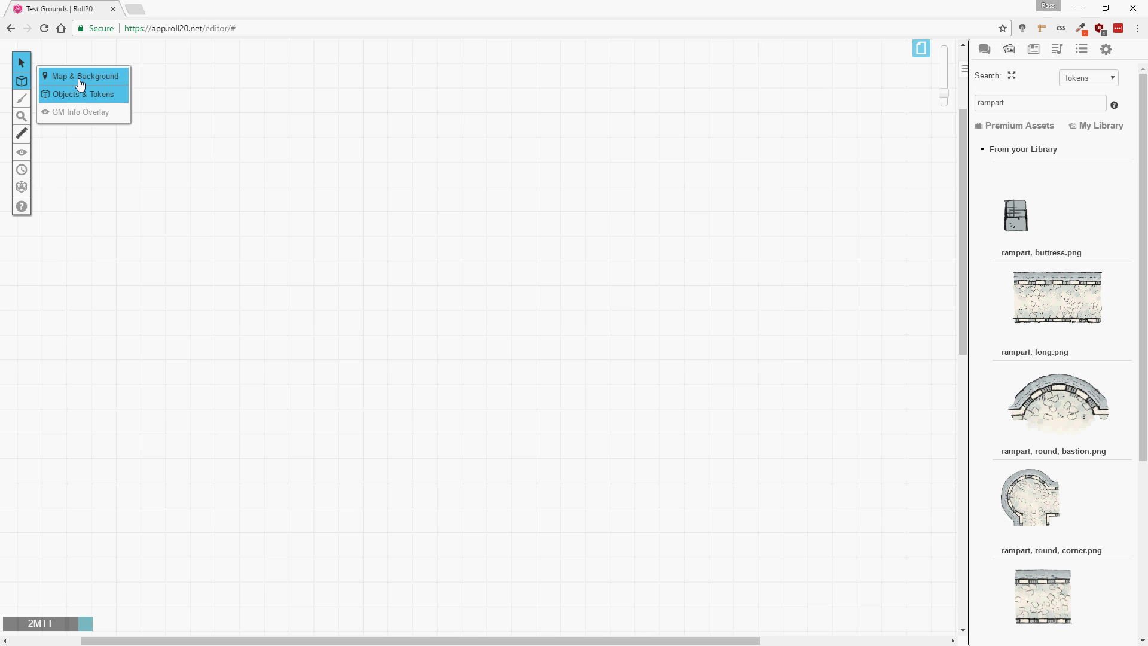
pyautogui.click(81, 84)
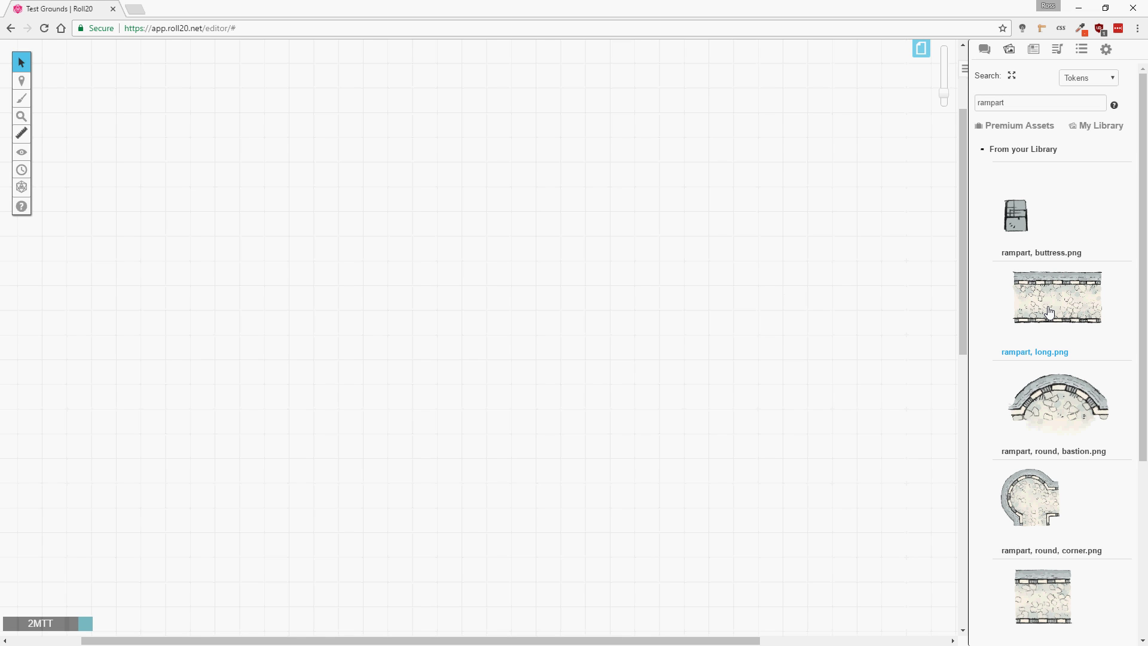
pyautogui.moveTo(1049, 311); pyautogui.dragTo(523, 290)
pyautogui.click(523, 290)
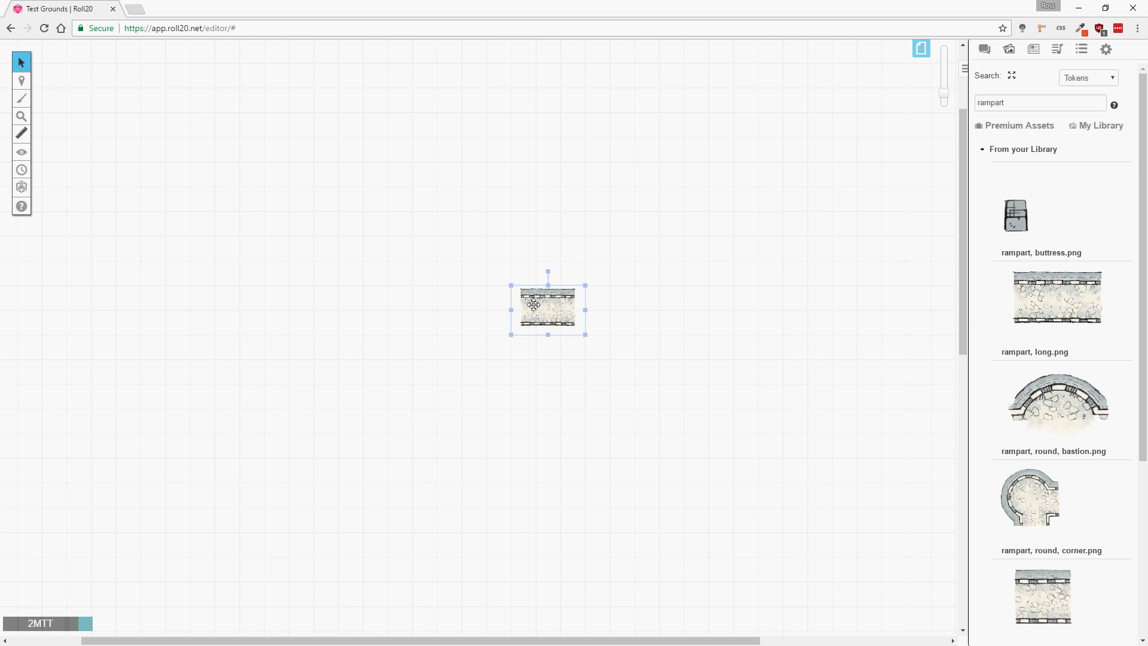
pyautogui.moveTo(511, 286); pyautogui.dragTo(437, 236)
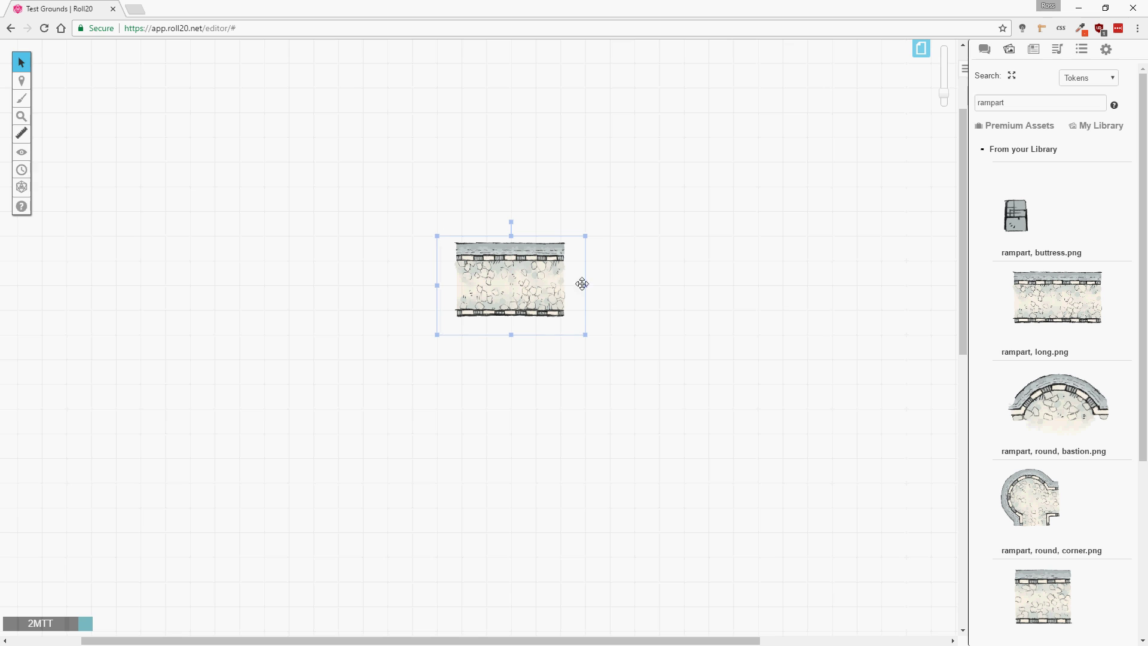
pyautogui.moveTo(586, 285); pyautogui.dragTo(607, 283)
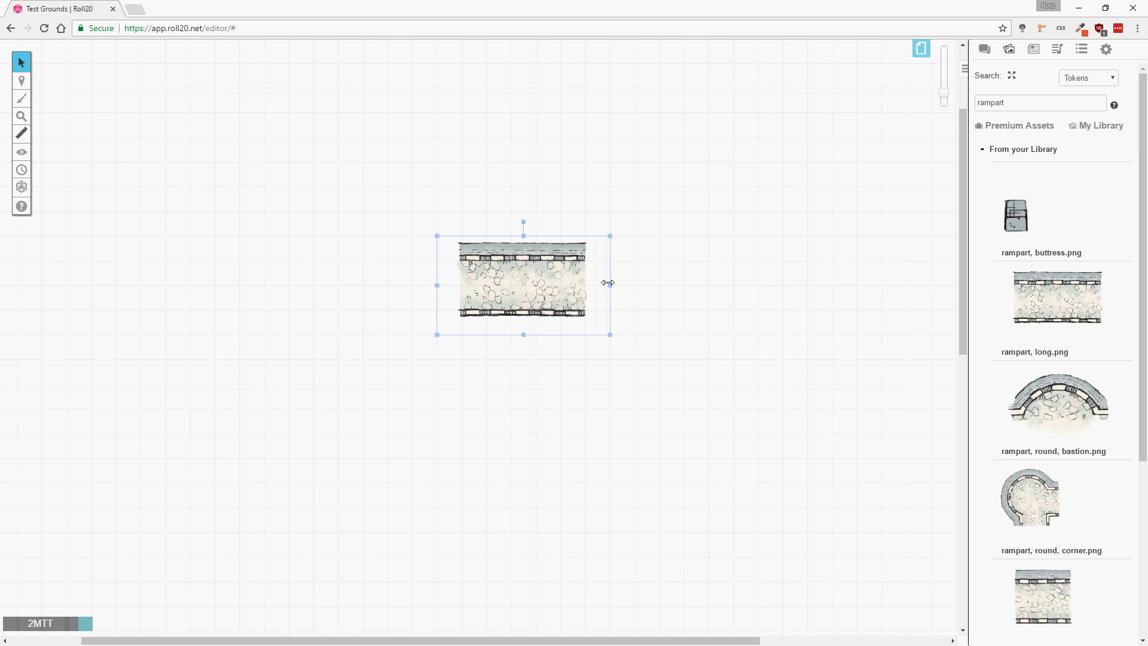
pyautogui.click(639, 286)
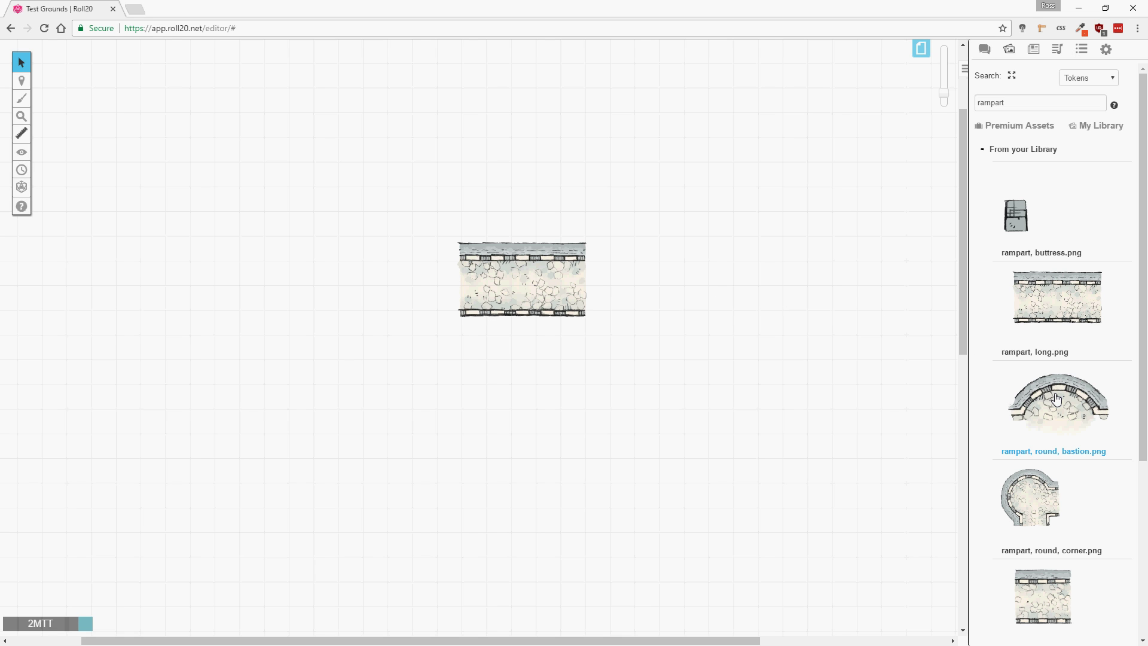
# Lay the round bastion over the long rampart and attach the round corner at its west end, enlarged to 6 by 6 squares
pyautogui.moveTo(1056, 399); pyautogui.dragTo(461, 211)
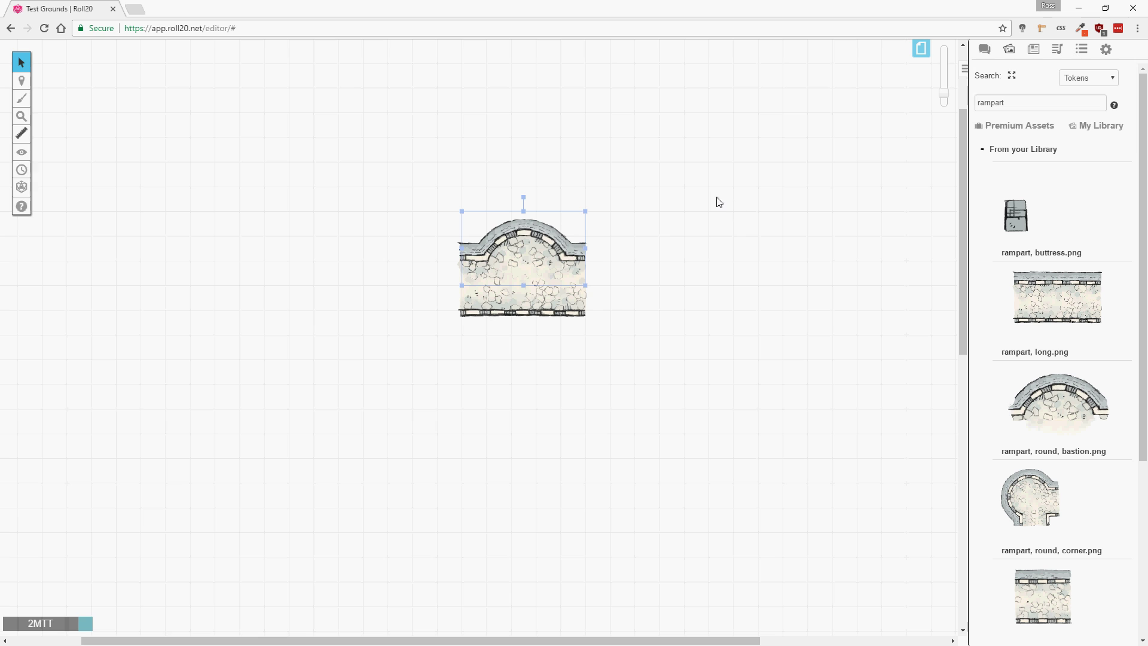
pyautogui.click(729, 214)
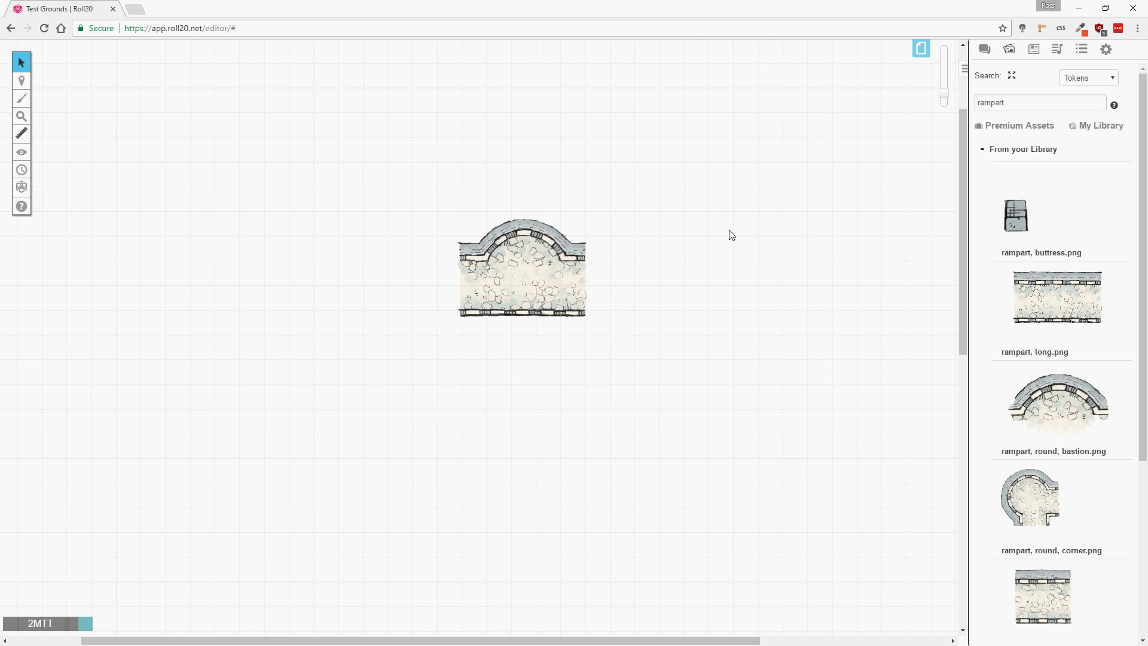
pyautogui.moveTo(1017, 486); pyautogui.dragTo(664, 301)
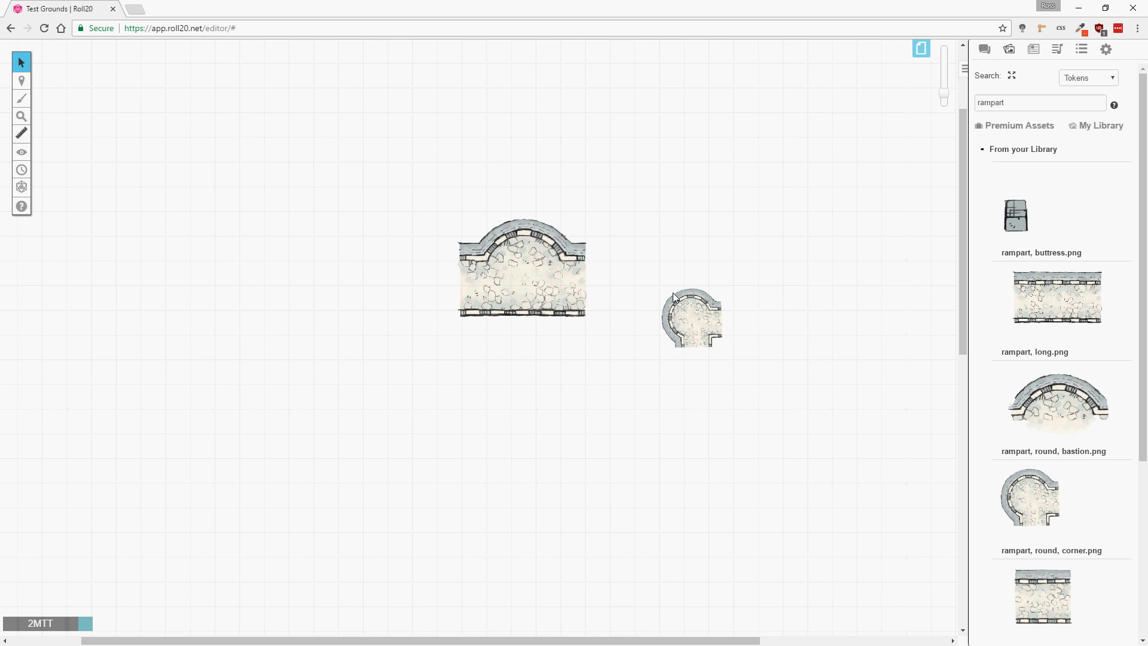
pyautogui.moveTo(688, 314); pyautogui.dragTo(450, 244)
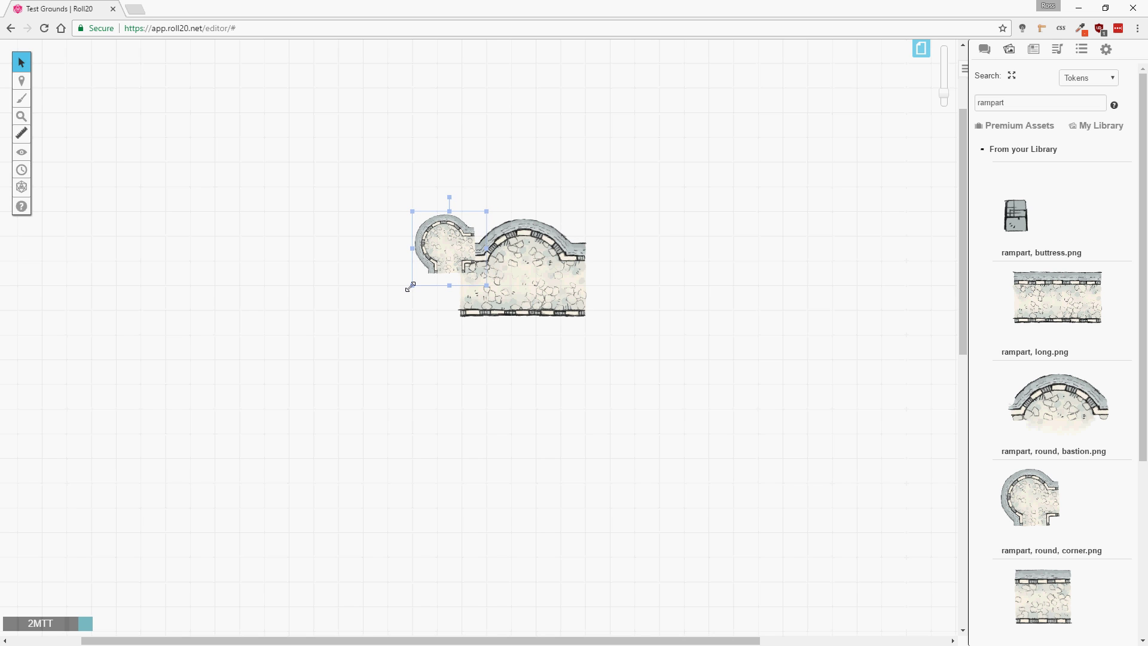
pyautogui.moveTo(413, 286); pyautogui.dragTo(339, 357)
pyautogui.doubleClick(339, 357)
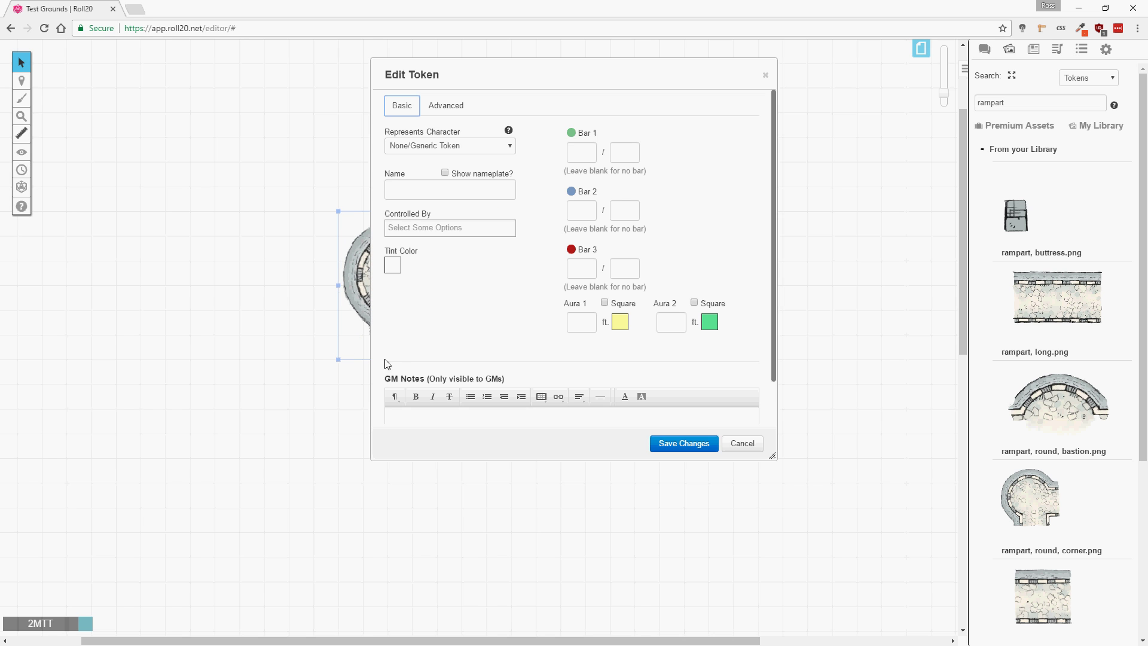
pyautogui.click(744, 445)
pyautogui.click(722, 323)
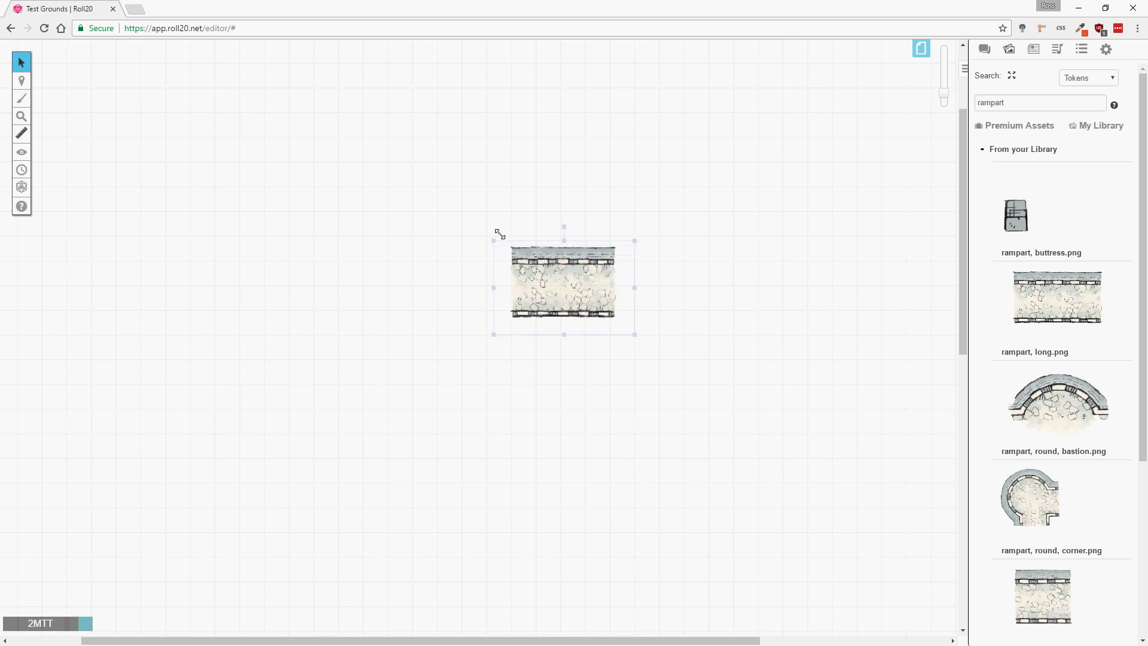
# Enlarge the long rampart to 7 by 4 squares and attach a square corner of 6 by 6 squares at its west end
pyautogui.moveTo(500, 234); pyautogui.dragTo(470, 230)
pyautogui.moveTo(571, 286); pyautogui.dragTo(523, 282)
pyautogui.scroll(-4, 1038, 557)
pyautogui.moveTo(1038, 556); pyautogui.dragTo(426, 248)
pyautogui.moveTo(388, 285); pyautogui.dragTo(318, 362)
# Duplicate the square corner, rotate the copy 90° clockwise and attach it at the rampart's east end
pyautogui.rightClick(362, 250)
pyautogui.click(385, 159)
pyautogui.rightClick(708, 251)
pyautogui.click(729, 195)
pyautogui.click(687, 251)
pyautogui.moveTo(705, 171); pyautogui.dragTo(642, 295)
pyautogui.click(852, 355)
# Place the square bastion on the middle of the north rampart between the two corners and resize it to fit
pyautogui.moveTo(1059, 458); pyautogui.dragTo(534, 236)
pyautogui.moveTo(486, 260); pyautogui.dragTo(446, 282)
pyautogui.click(803, 380)
# Copy the long rampart, rotate the copy 90° clockwise and attach it below the northeast corner as the east wall
pyautogui.click(526, 312)
pyautogui.hotkey('ctrl', 'c')
pyautogui.click(535, 428)
pyautogui.hotkey('ctrl', 'v')
pyautogui.click(566, 391)
pyautogui.moveTo(524, 370); pyautogui.dragTo(587, 433)
pyautogui.moveTo(542, 429); pyautogui.dragTo(627, 392)
# Paste another long rampart, turn it 90° counterclockwise and attach it below the northwest corner as the west wall
pyautogui.click(732, 382)
pyautogui.hotkey('ctrl', 'v')
pyautogui.click(745, 379)
pyautogui.moveTo(735, 310); pyautogui.dragTo(377, 397)
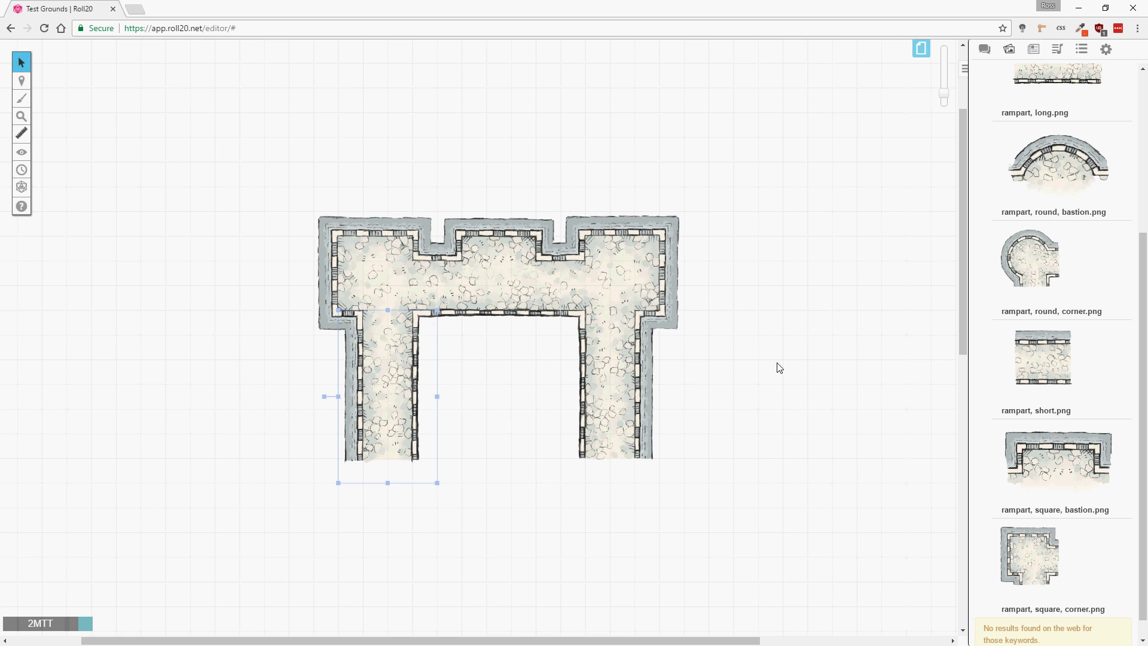
pyautogui.click(791, 367)
# Duplicate the northeast corner, rotate the copy and attach it to the south end of the east wall
pyautogui.click(635, 284)
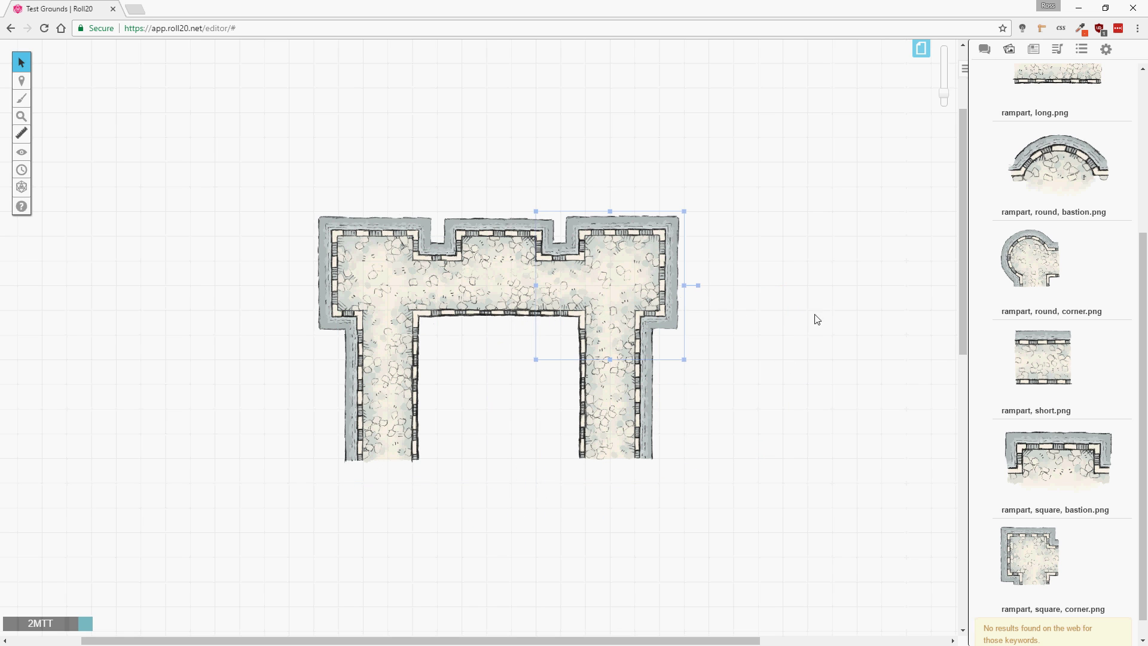
pyautogui.scroll(-1, 817, 320)
pyautogui.hotkey('ctrl', 'v')
pyautogui.moveTo(813, 429); pyautogui.dragTo(747, 517)
pyautogui.moveTo(758, 440); pyautogui.dragTo(644, 458)
pyautogui.click(777, 360)
# Paste another square corner, rotate it and attach it to the south end of the west wall
pyautogui.hotkey('ctrl', 'v')
pyautogui.moveTo(859, 362); pyautogui.dragTo(640, 335)
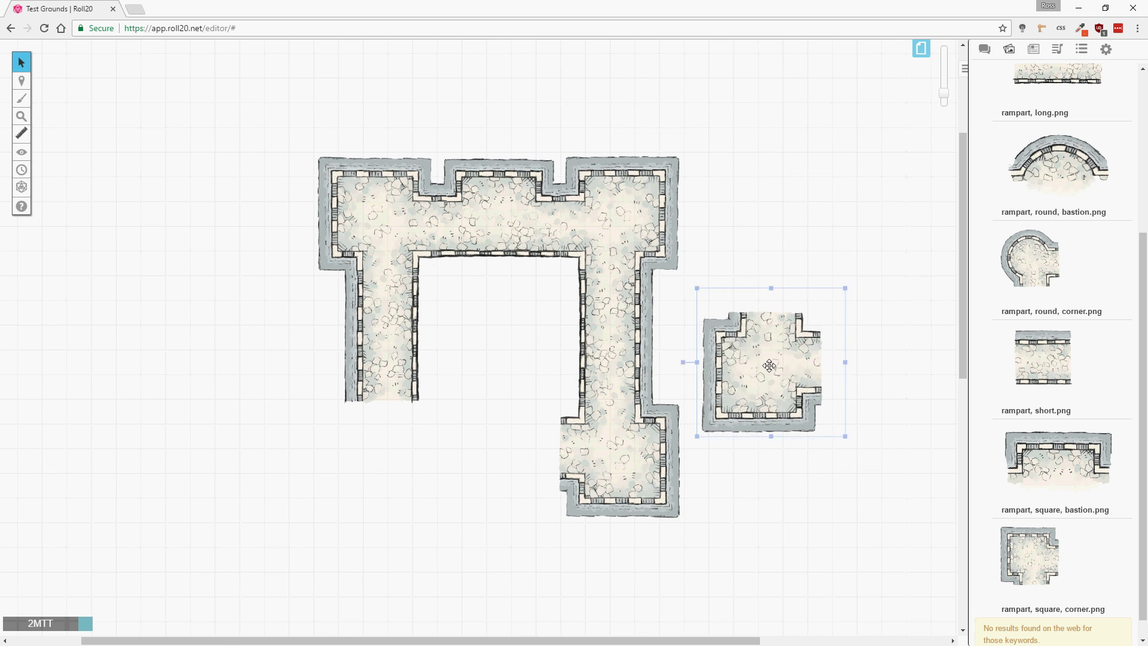
pyautogui.moveTo(769, 365); pyautogui.dragTo(386, 452)
# Duplicate the east wall rampart, rotate the copy and fit it between the two lower corners as the south wall
pyautogui.click(611, 336)
pyautogui.hotkey('ctrl', 'v')
pyautogui.moveTo(741, 392); pyautogui.dragTo(793, 414)
pyautogui.moveTo(821, 414); pyautogui.dragTo(759, 478)
pyautogui.moveTo(794, 427); pyautogui.dragTo(534, 463)
pyautogui.click(811, 359)
# Duplicate the square bastion, rotate the copy 90° counterclockwise and fit it onto the middle of the west wall
pyautogui.click(521, 209)
pyautogui.hotkey('ctrl', 'v')
pyautogui.moveTo(501, 180); pyautogui.dragTo(276, 338)
pyautogui.moveTo(275, 288); pyautogui.dragTo(224, 338)
pyautogui.moveTo(276, 338); pyautogui.dragTo(350, 337)
pyautogui.click(766, 341)
# Search the library for "tower square" and place the square tower prefab on the west bastion, enlarged to 5 by 5 squares
pyautogui.scroll(4, 1017, 310)
pyautogui.moveTo(1029, 103); pyautogui.dragTo(948, 109)
pyautogui.write('tower square')
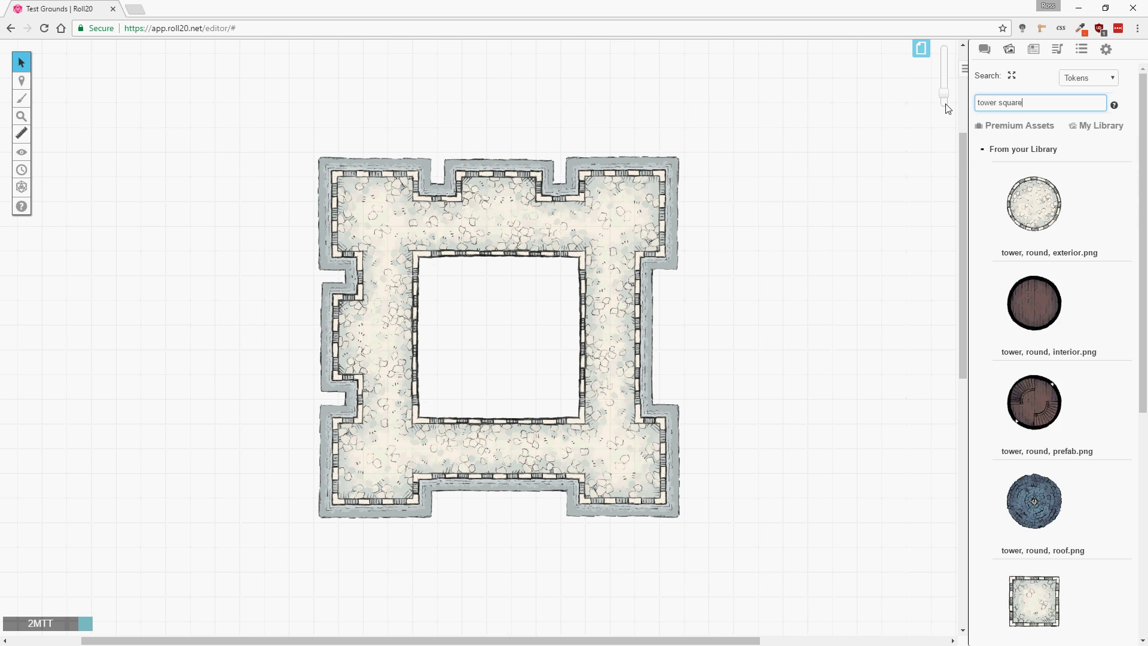
pyautogui.press('Return')
pyautogui.moveTo(1035, 403); pyautogui.dragTo(353, 361)
pyautogui.moveTo(388, 325); pyautogui.dragTo(438, 275)
pyautogui.click(709, 317)
# Search the library for "door", add two doors to the map, and resize and rotate one into the tower's north wall
pyautogui.moveTo(944, 93); pyautogui.dragTo(944, 68)
pyautogui.moveTo(1031, 104); pyautogui.dragTo(993, 123)
pyautogui.write('door')
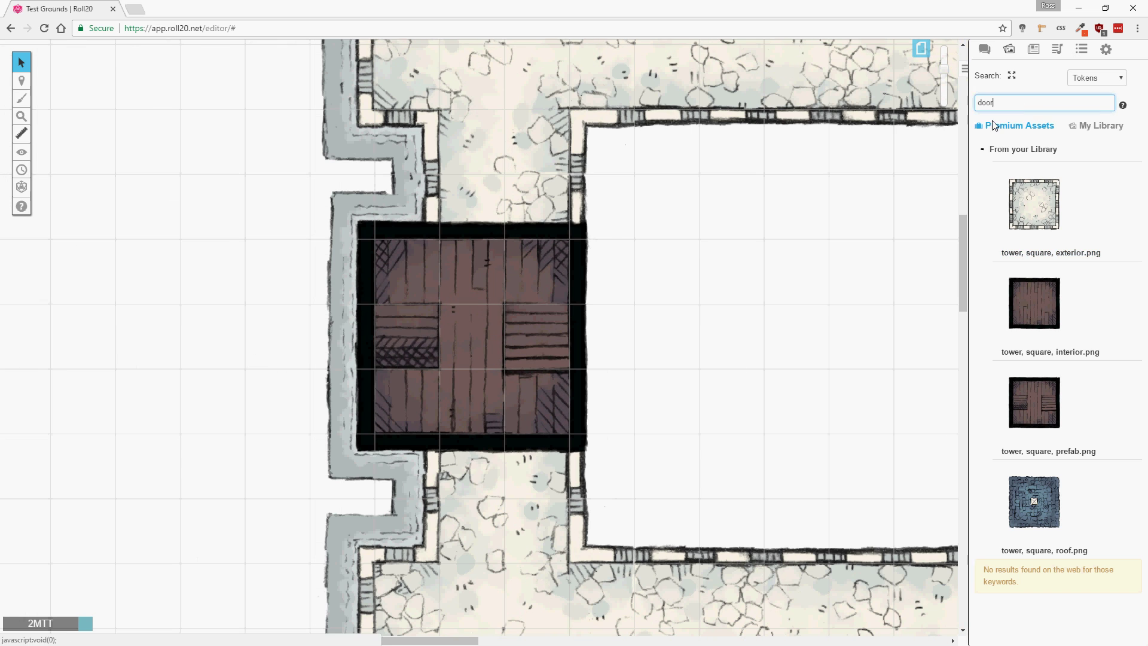
pyautogui.press('Return')
pyautogui.click(819, 342)
pyautogui.moveTo(944, 69); pyautogui.dragTo(944, 79)
pyautogui.moveTo(1049, 198); pyautogui.dragTo(804, 383)
pyautogui.moveTo(1048, 197); pyautogui.dragTo(299, 336)
pyautogui.click(292, 335)
pyautogui.moveTo(401, 335); pyautogui.dragTo(354, 336)
pyautogui.moveTo(304, 284); pyautogui.dragTo(356, 336)
pyautogui.moveTo(305, 331); pyautogui.dragTo(472, 260)
# Resize and rotate the second door and fit it into the tower's south wall
pyautogui.click(800, 383)
pyautogui.moveTo(882, 383); pyautogui.dragTo(834, 383)
pyautogui.moveTo(786, 333); pyautogui.dragTo(473, 413)
pyautogui.click(758, 341)
# Search the library for "wood" and browse the available wooden pieces
pyautogui.scroll(-3, 1080, 410)
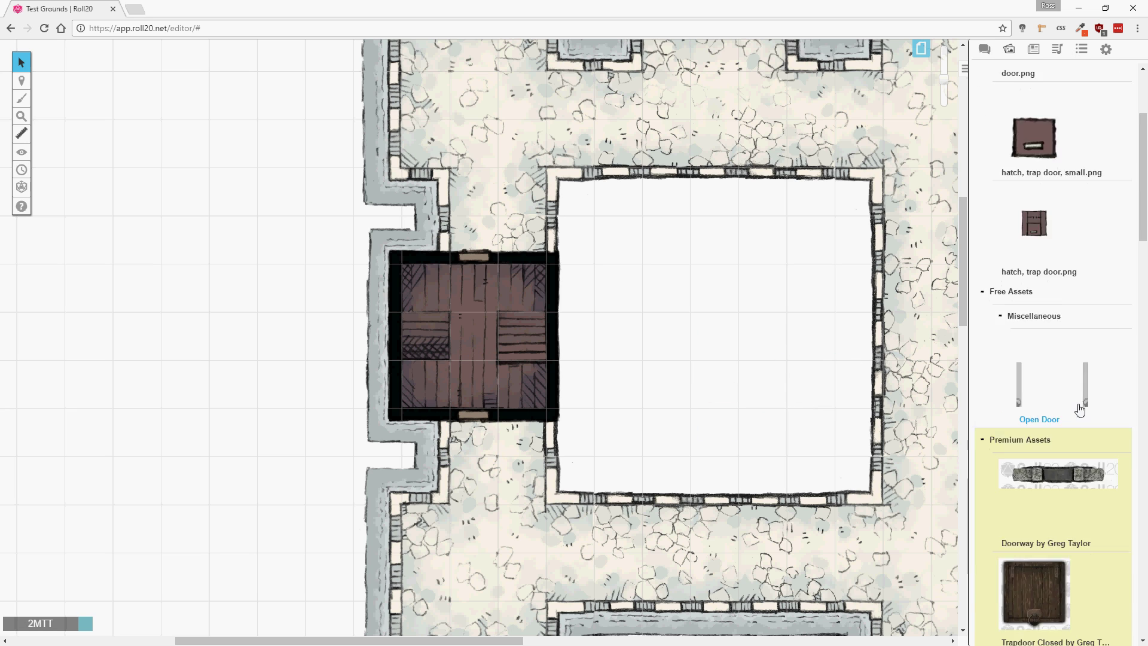
pyautogui.scroll(3, 1079, 410)
pyautogui.doubleClick(1010, 105)
pyautogui.write('wood')
pyautogui.press('Return')
pyautogui.scroll(-10, 1062, 315)
pyautogui.scroll(10, 1063, 316)
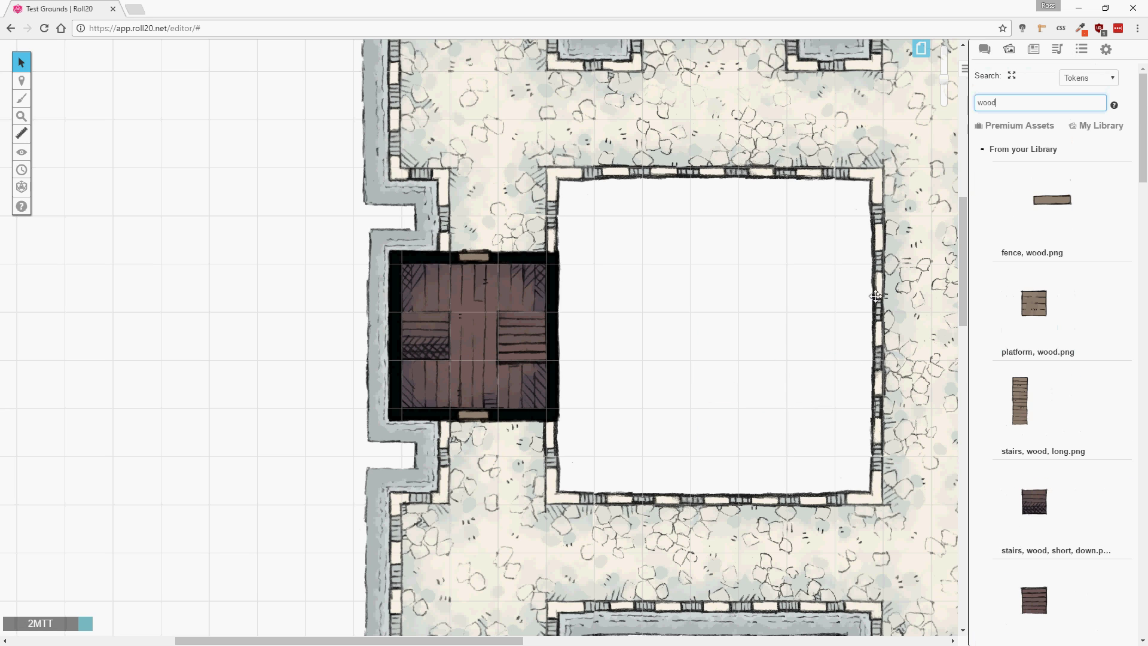
# Move the tower and its doors outside the west wall and place the square tower interior on the bastion, enlarged to 5 by 5 squares
pyautogui.moveTo(479, 336); pyautogui.dragTo(190, 335)
pyautogui.click(733, 328)
pyautogui.hotkey('ctrl', 'a')
pyautogui.write('tower')
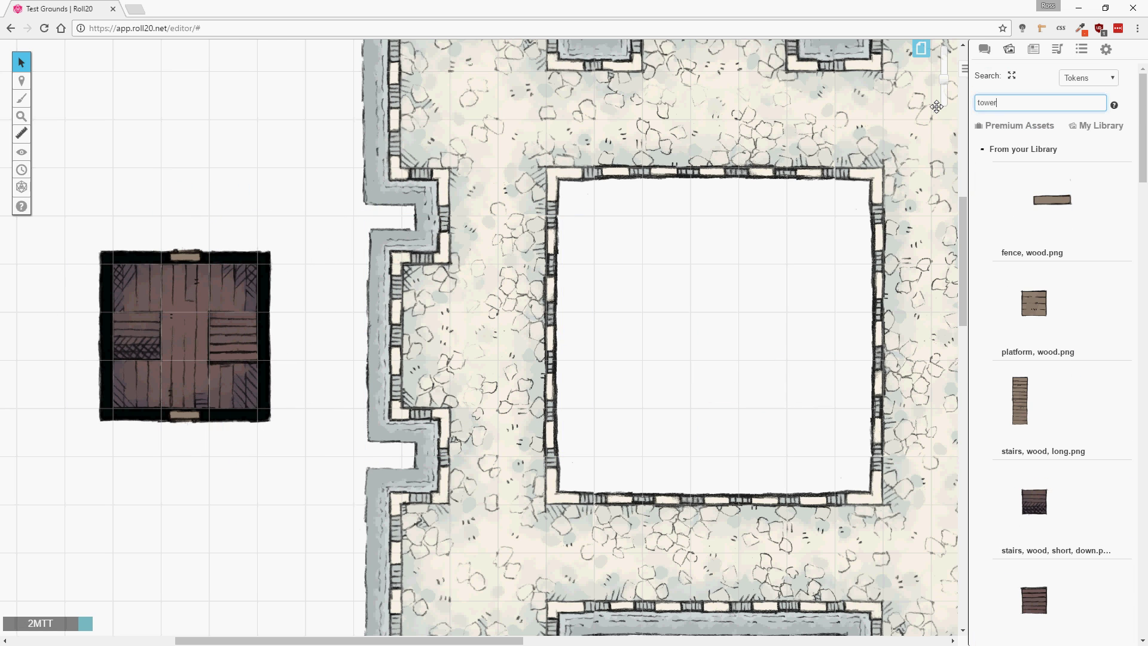
pyautogui.write(' square')
pyautogui.press('Return')
pyautogui.click(727, 317)
pyautogui.moveTo(1034, 303); pyautogui.dragTo(711, 377)
pyautogui.moveTo(669, 387); pyautogui.dragTo(380, 386)
pyautogui.moveTo(497, 312); pyautogui.dragTo(593, 216)
# Search the library for "wood" and place the short upward wooden stairs against the tower interior's west wall
pyautogui.tripleClick(1013, 103)
pyautogui.write('wood')
pyautogui.press('Return')
pyautogui.scroll(-1, 1074, 499)
pyautogui.moveTo(1034, 541); pyautogui.dragTo(429, 335)
pyautogui.click(668, 338)
pyautogui.scroll(1, 1088, 289)
# Search the library for "door" and fit a resized door into the east wall of the new tower interior
pyautogui.tripleClick(1013, 103)
pyautogui.write('door')
pyautogui.press('Return')
pyautogui.click(291, 217)
pyautogui.moveTo(1046, 198); pyautogui.dragTo(618, 357)
pyautogui.moveTo(618, 310); pyautogui.dragTo(634, 291)
pyautogui.moveTo(614, 358); pyautogui.dragTo(545, 335)
pyautogui.moveTo(559, 287); pyautogui.dragTo(548, 402)
pyautogui.click(678, 322)
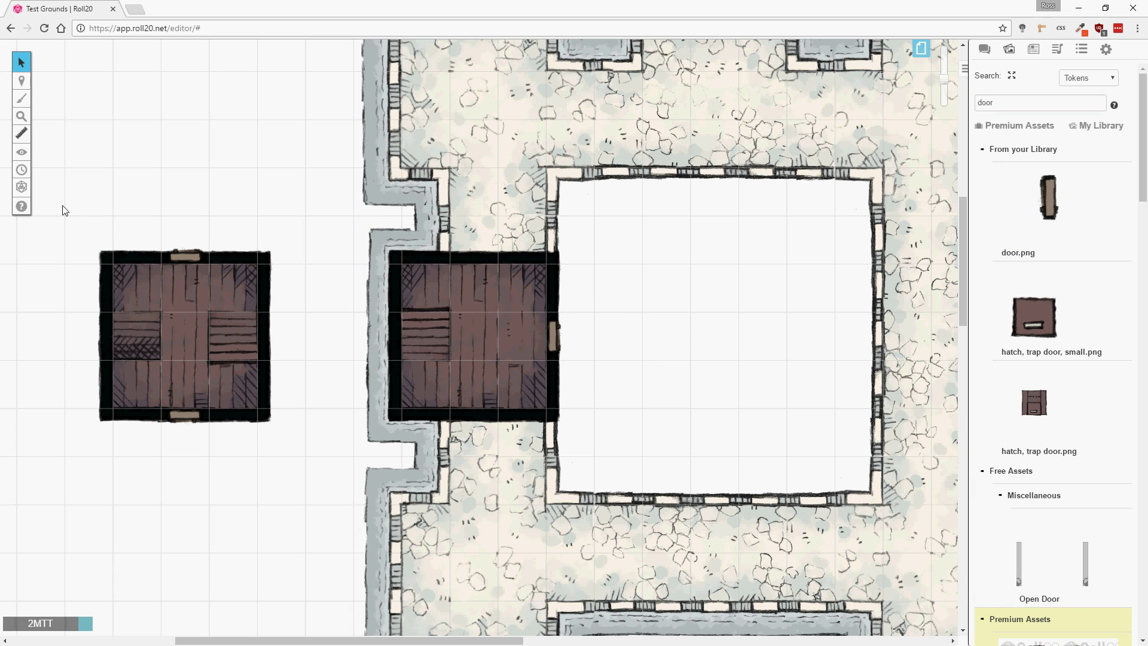
# Select the tower prefab standing outside the wall together with its two doors and group them
pyautogui.moveTo(65, 211); pyautogui.dragTo(326, 479)
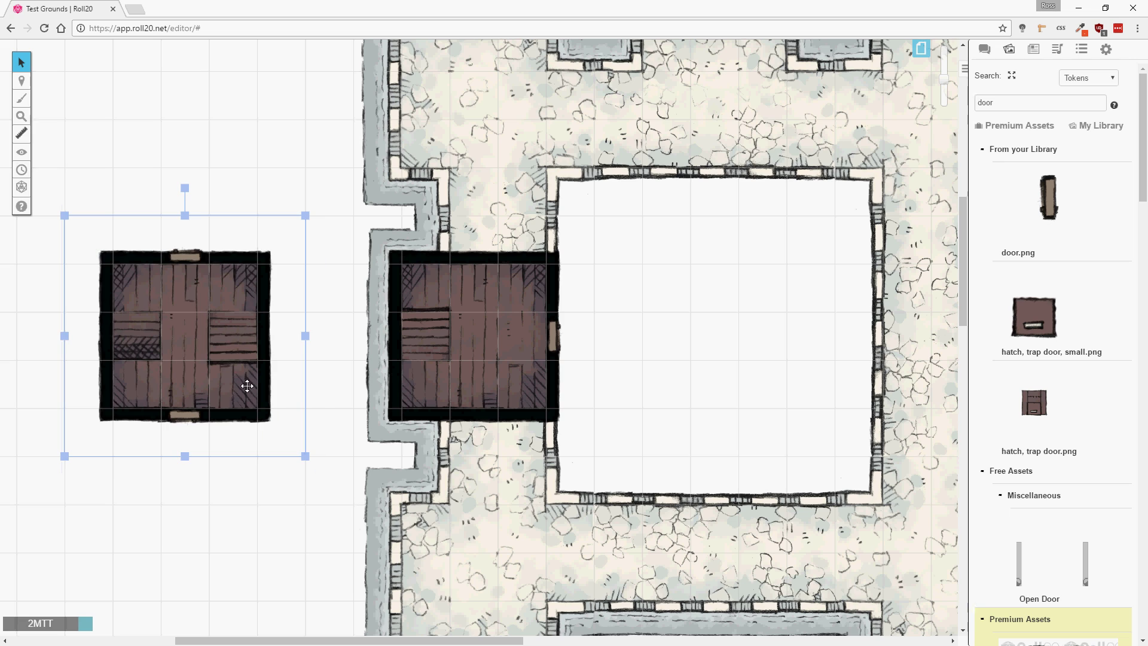
pyautogui.rightClick(194, 337)
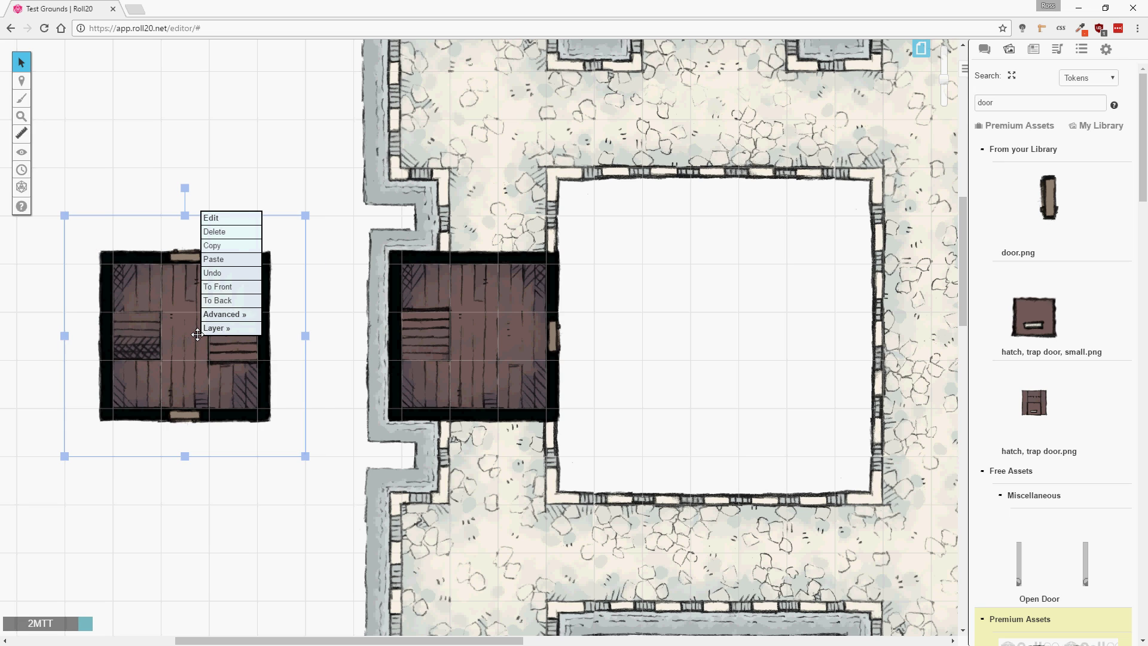
pyautogui.moveTo(216, 334)
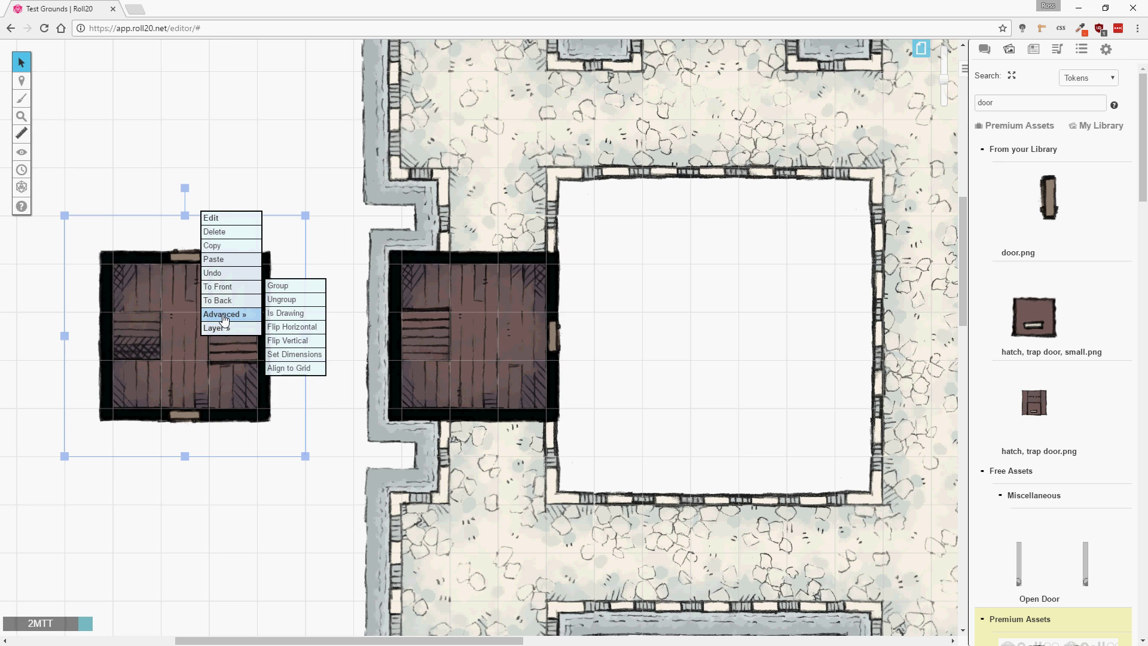
pyautogui.click(278, 285)
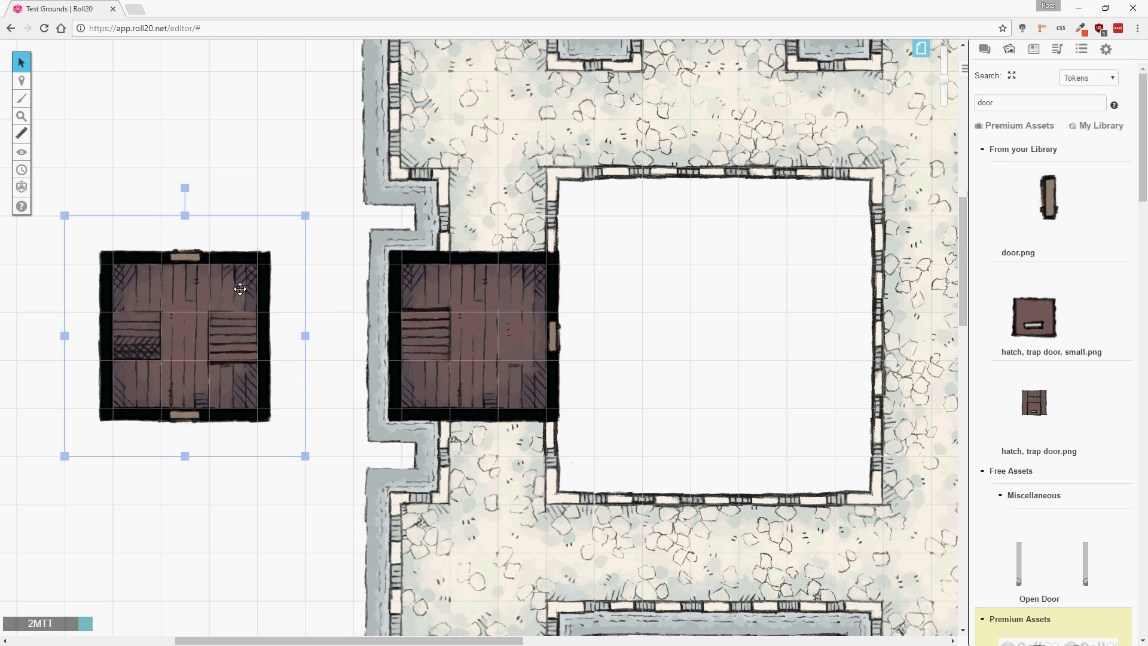
# Bring the grouped tower prefab to the front and move it onto the west bastion, covering the tower interior
pyautogui.moveTo(197, 306); pyautogui.dragTo(333, 312)
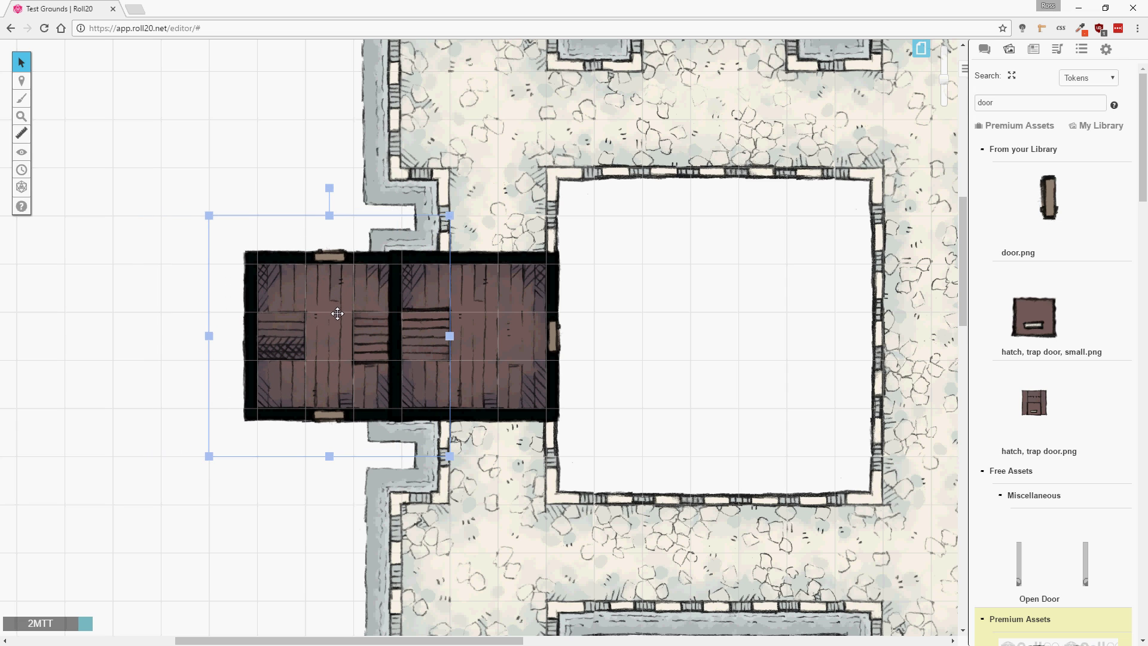
pyautogui.rightClick(321, 314)
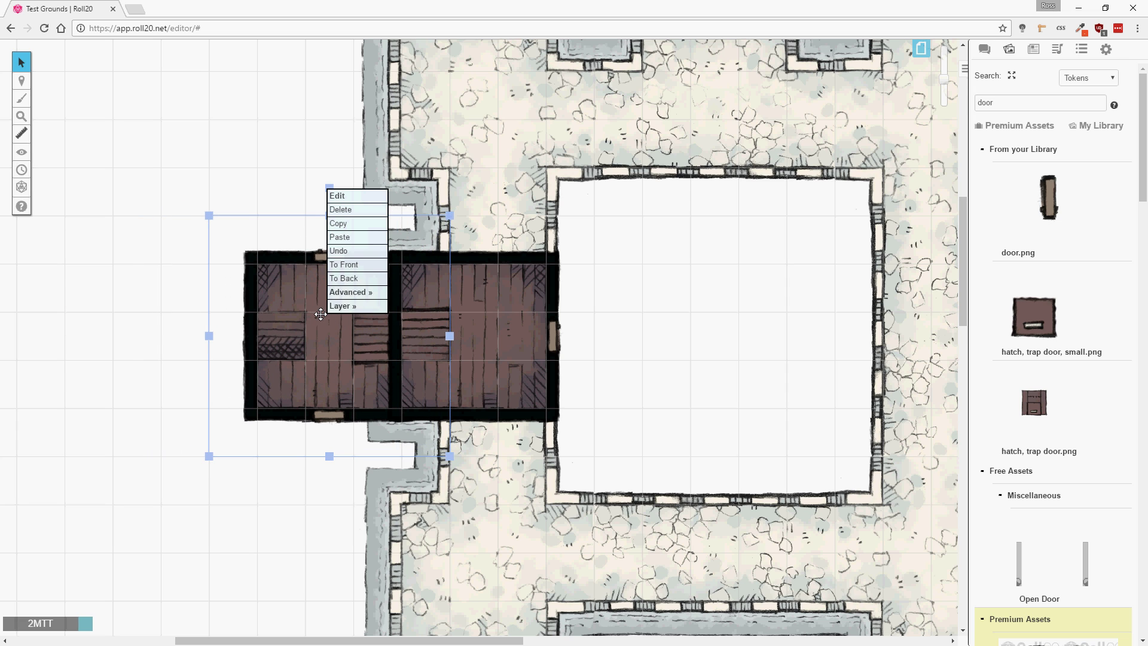
pyautogui.click(346, 272)
pyautogui.moveTo(281, 289); pyautogui.dragTo(414, 293)
pyautogui.click(261, 192)
pyautogui.click(307, 291)
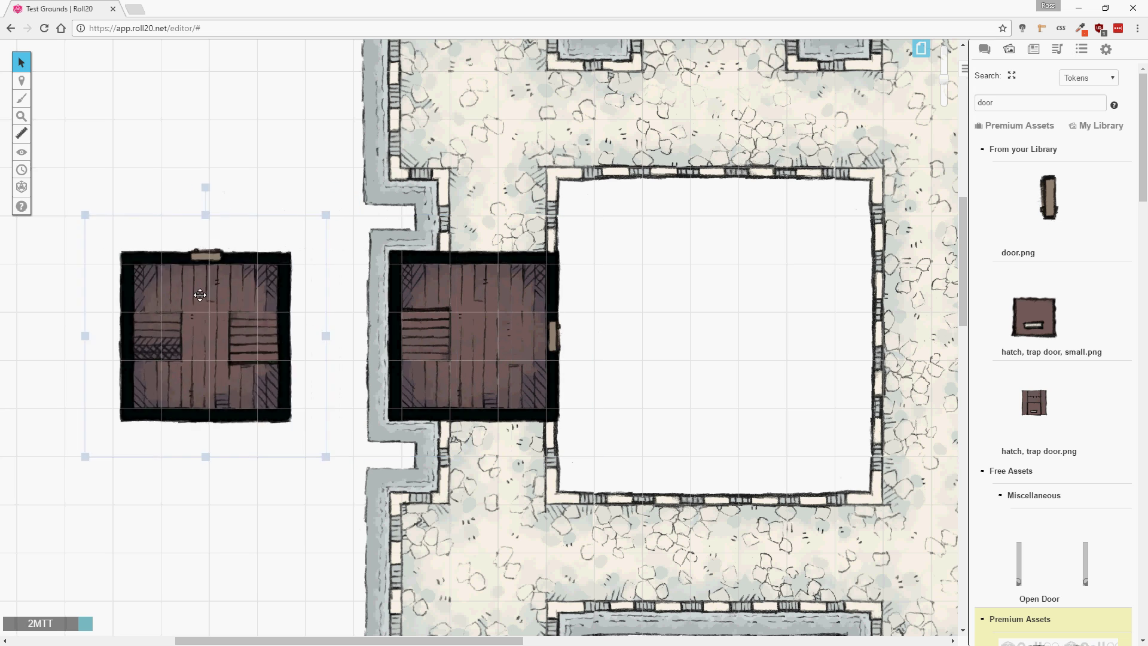
pyautogui.moveTo(213, 299); pyautogui.dragTo(502, 300)
# Place another door from the library on the tower prefab and fit it, resized, into the south wall
pyautogui.moveTo(1054, 200); pyautogui.dragTo(493, 378)
pyautogui.moveTo(498, 333); pyautogui.dragTo(549, 384)
pyautogui.moveTo(525, 407); pyautogui.dragTo(423, 408)
pyautogui.click(696, 317)
# Search the library for "tower square" and place the square tower roof over the bastion tower, enlarged to 5 by 5 squares
pyautogui.doubleClick(986, 102)
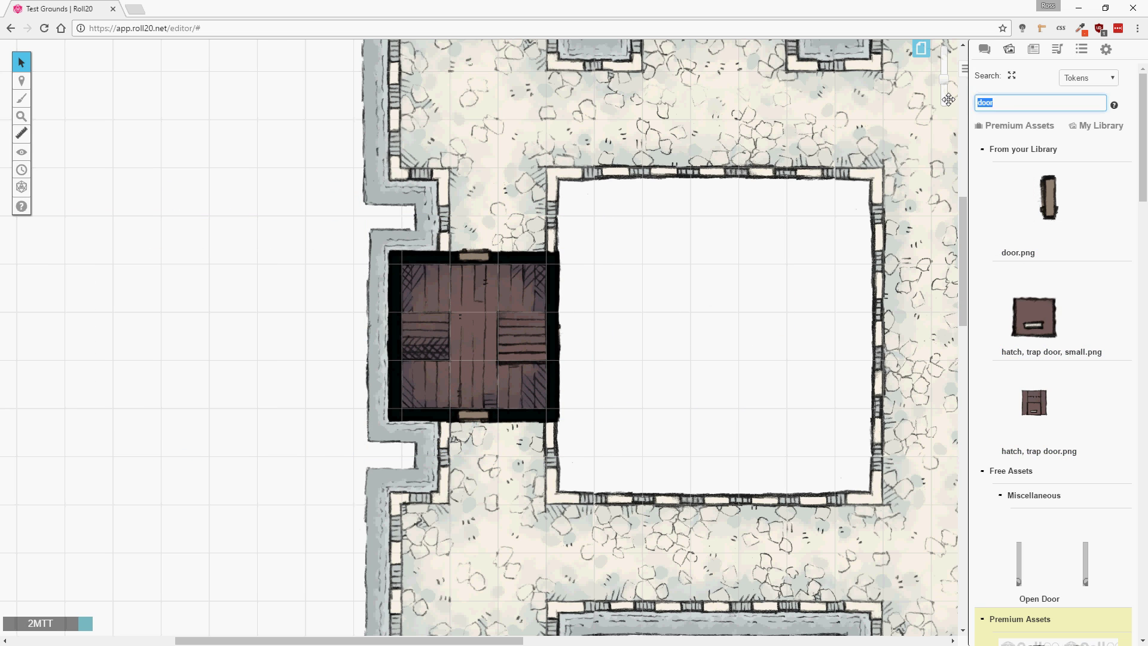
pyautogui.write('tower square')
pyautogui.press('Return')
pyautogui.moveTo(1034, 501); pyautogui.dragTo(787, 359)
pyautogui.moveTo(671, 359); pyautogui.dragTo(425, 358)
pyautogui.moveTo(497, 312); pyautogui.dragTo(595, 216)
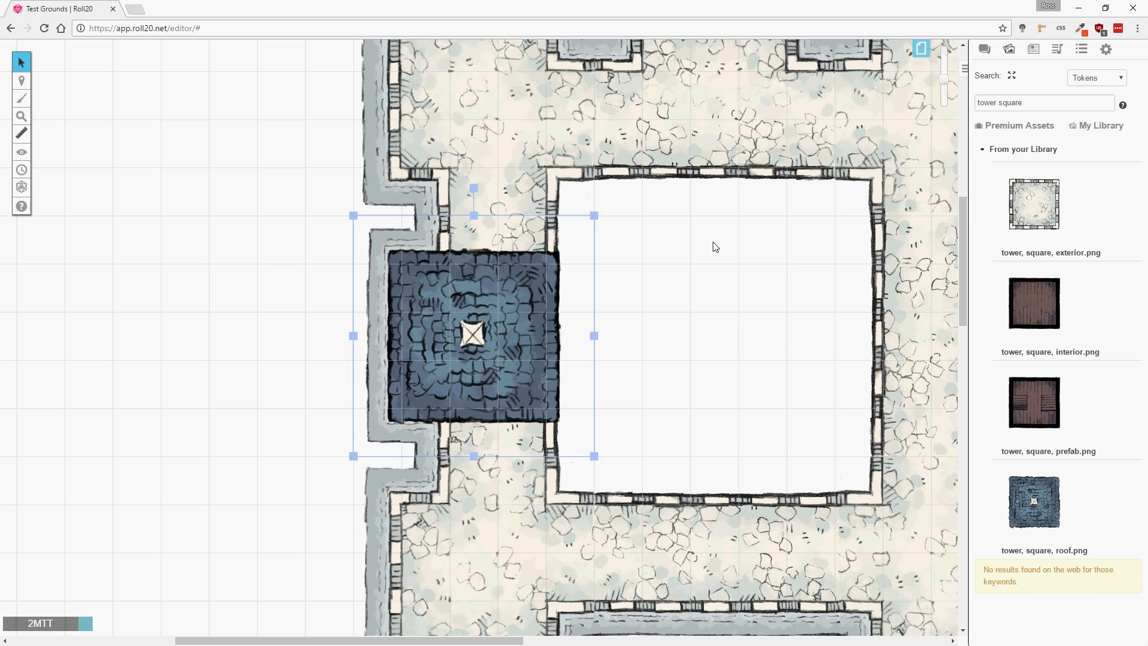
pyautogui.click(715, 245)
# Clear the library search and place the rampart buttress against the outer face of the east wall, turned to project outward
pyautogui.moveTo(944, 79); pyautogui.dragTo(944, 92)
pyautogui.moveTo(585, 640); pyautogui.dragTo(633, 641)
pyautogui.moveTo(1074, 105); pyautogui.dragTo(970, 106)
pyautogui.press('BackSpace')
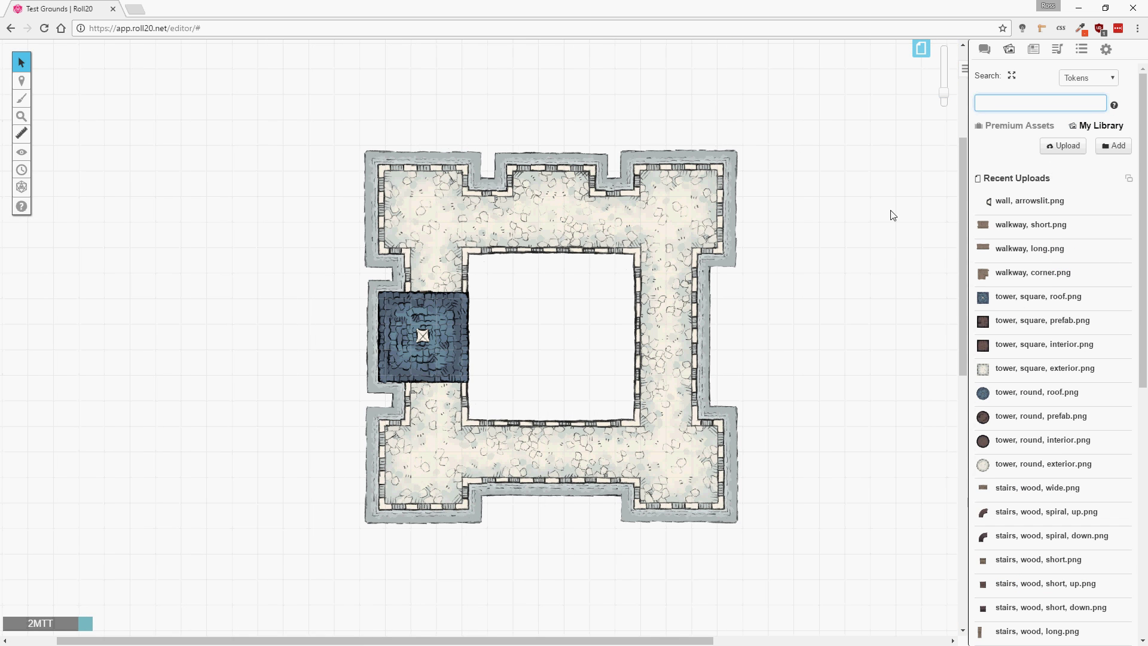
pyautogui.scroll(-8, 1028, 269)
pyautogui.moveTo(1035, 435); pyautogui.dragTo(808, 338)
pyautogui.moveTo(807, 299); pyautogui.dragTo(807, 325)
pyautogui.moveTo(807, 311); pyautogui.dragTo(847, 349)
pyautogui.moveTo(944, 93); pyautogui.dragTo(944, 83)
pyautogui.moveTo(538, 640); pyautogui.dragTo(650, 640)
pyautogui.moveTo(772, 352); pyautogui.dragTo(629, 371)
# Duplicate the buttress and position the copy on the east wall, north of the first one
pyautogui.hotkey('ctrl', 'c')
pyautogui.hotkey('ctrl', 'v')
pyautogui.moveTo(724, 356); pyautogui.dragTo(588, 295)
pyautogui.click(754, 287)
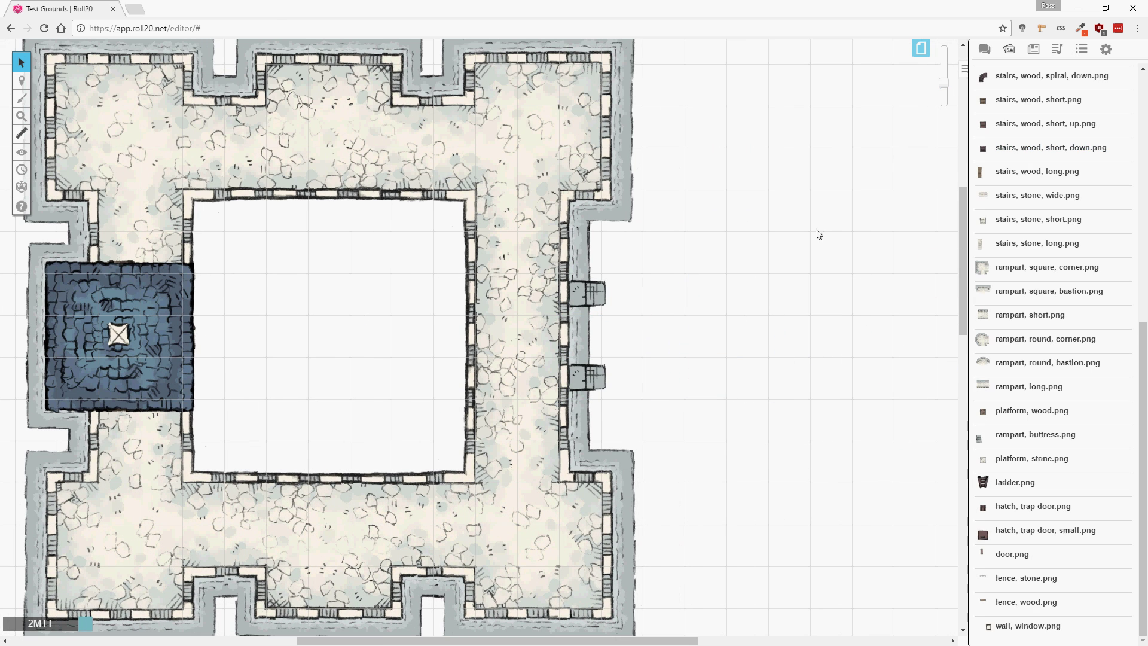
# Rotate the short downward wooden stairs 90 degrees clockwise and move them between the two buttresses on the east wall
pyautogui.moveTo(947, 91); pyautogui.dragTo(944, 52)
pyautogui.moveTo(546, 640); pyautogui.dragTo(605, 640)
pyautogui.moveTo(763, 439); pyautogui.dragTo(581, 348)
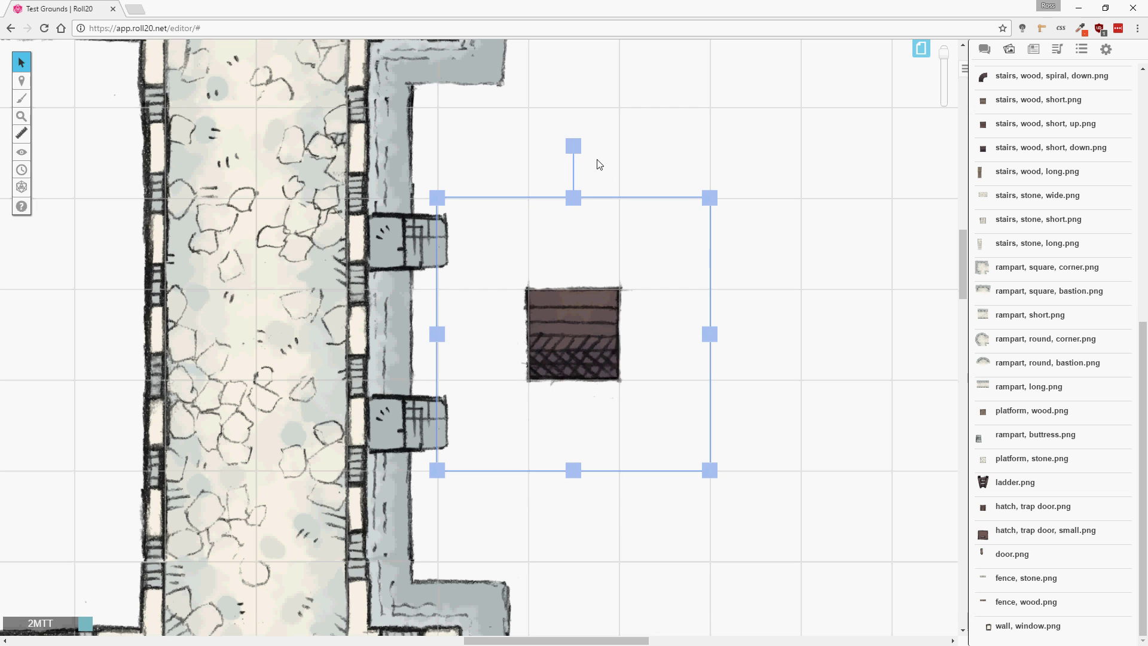
pyautogui.moveTo(577, 149); pyautogui.dragTo(756, 341)
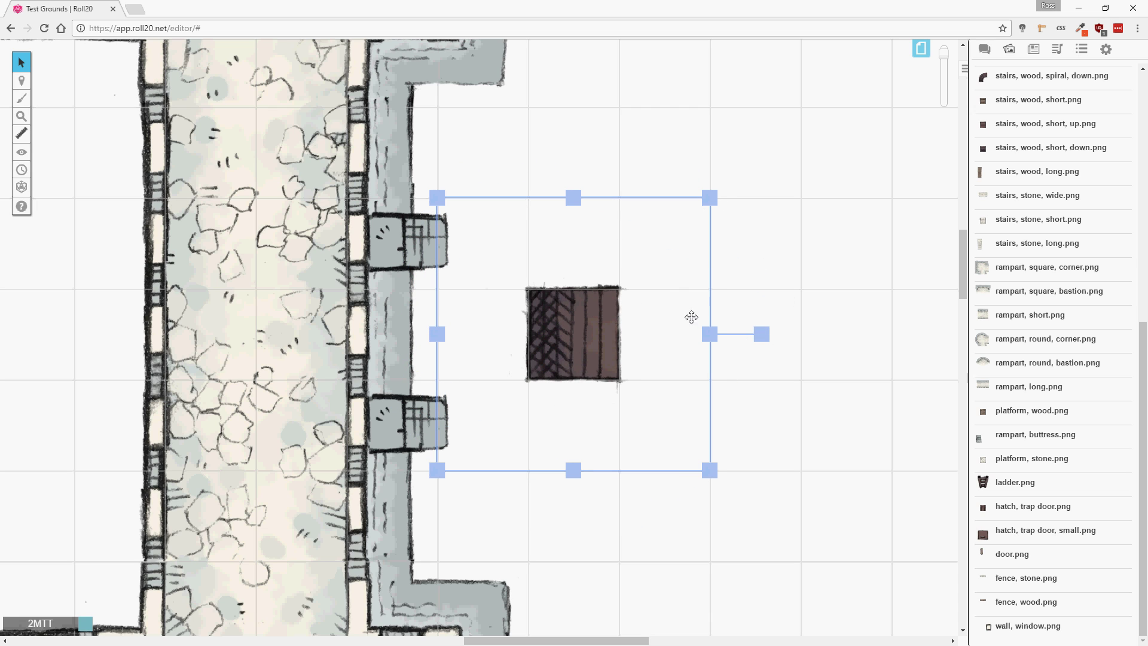
pyautogui.moveTo(580, 338); pyautogui.dragTo(290, 334)
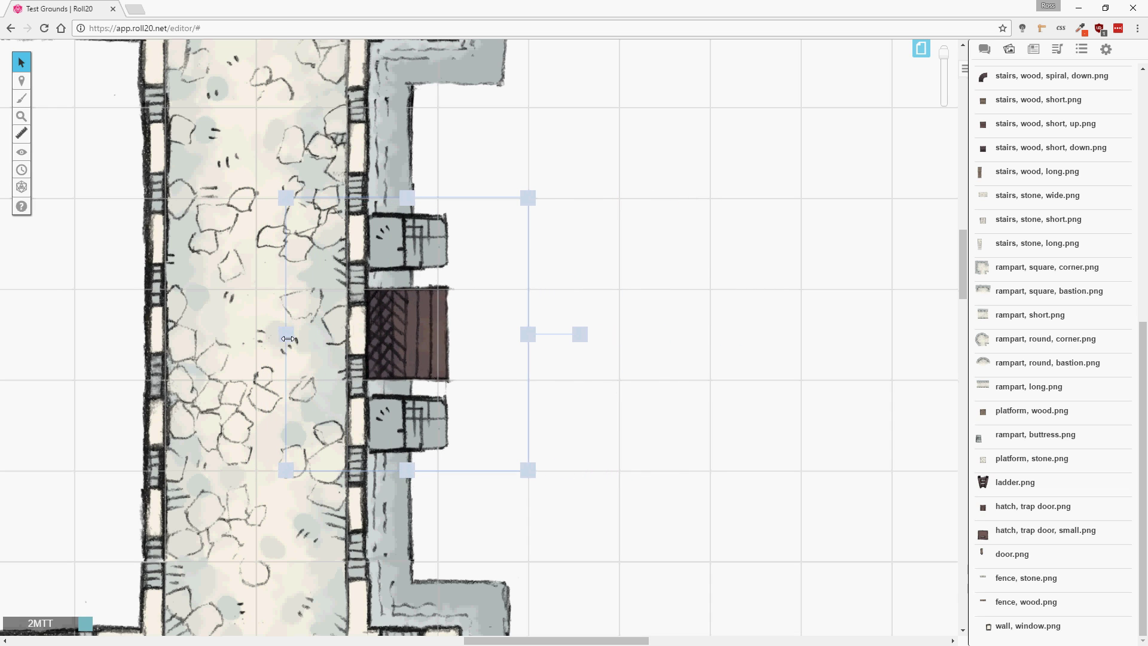
# Narrow the wooden stairs to about half a square so they fit the wall ledge between the buttresses
pyautogui.moveTo(525, 328); pyautogui.dragTo(465, 334)
pyautogui.moveTo(288, 337); pyautogui.dragTo(317, 342)
pyautogui.moveTo(465, 334); pyautogui.dragTo(459, 339)
pyautogui.moveTo(321, 336); pyautogui.dragTo(328, 336)
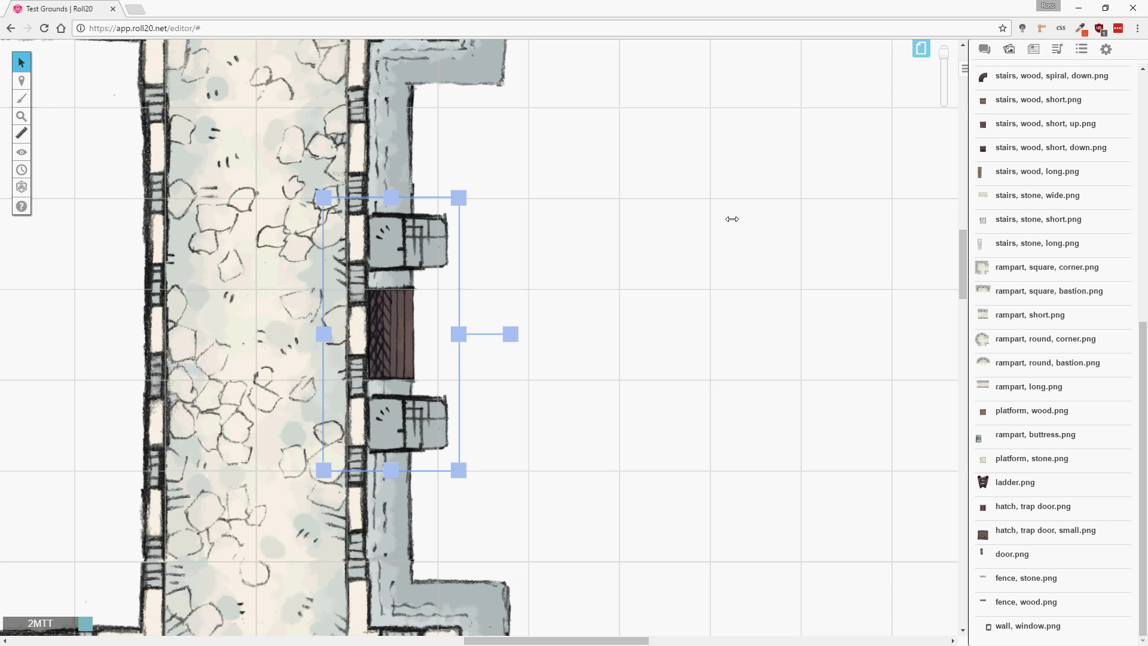
# Place the long stone stairs in the courtyard, rotate them 90 degrees clockwise and fit them into the northeast corner
pyautogui.moveTo(943, 54); pyautogui.dragTo(943, 90)
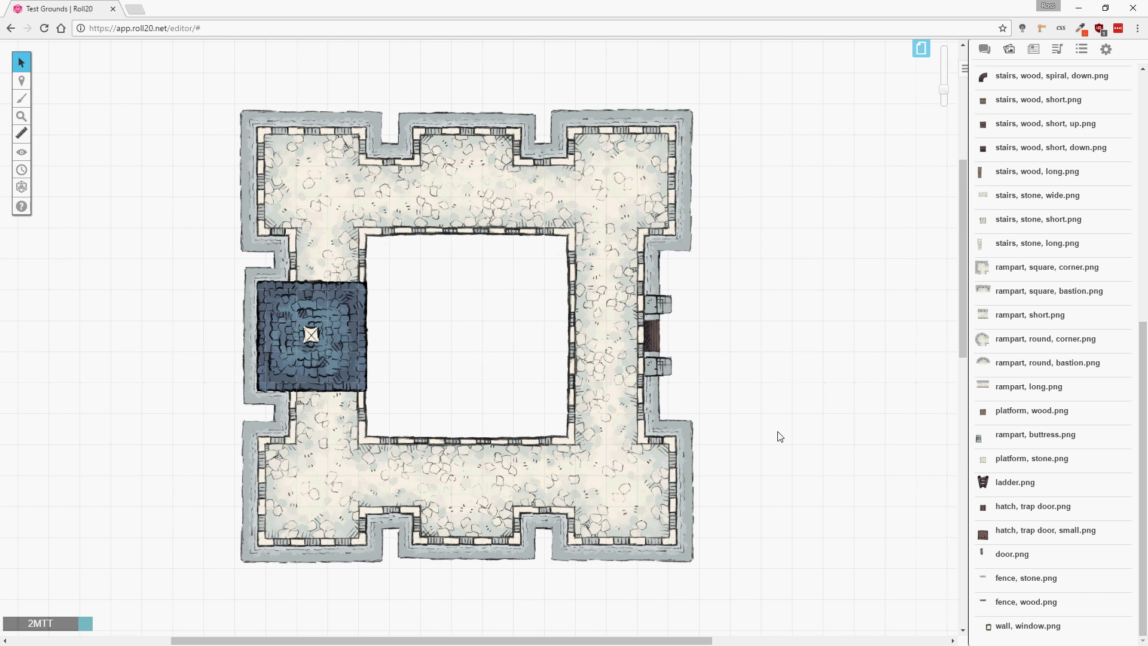
pyautogui.moveTo(1038, 242); pyautogui.dragTo(498, 332)
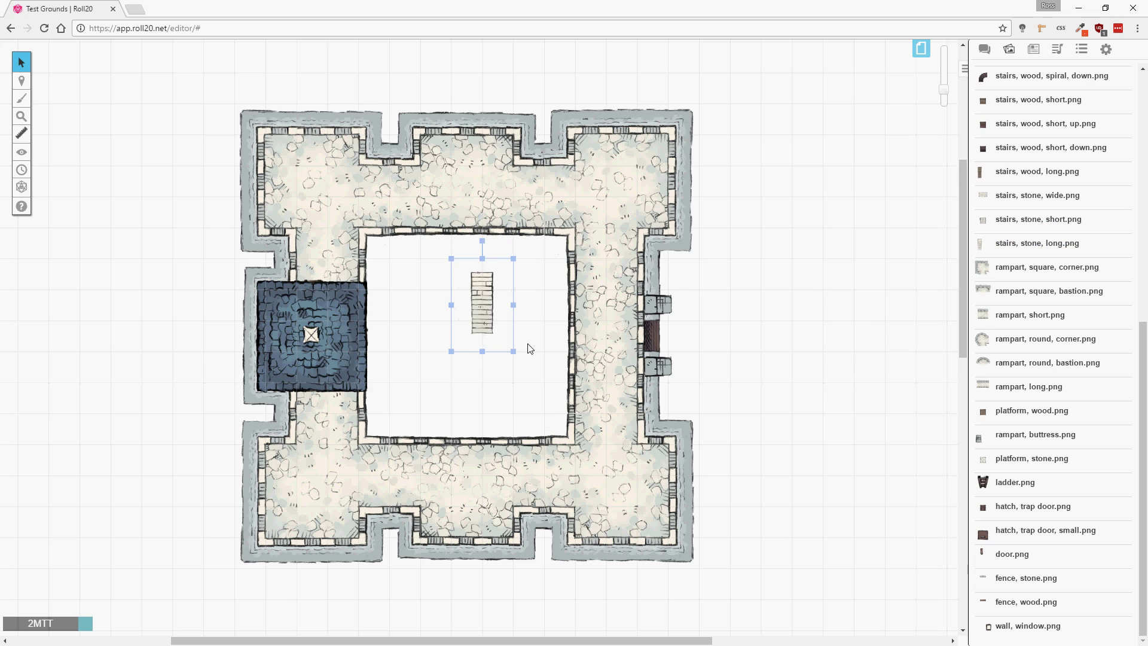
pyautogui.moveTo(497, 241); pyautogui.dragTo(610, 336)
pyautogui.moveTo(533, 336); pyautogui.dragTo(556, 250)
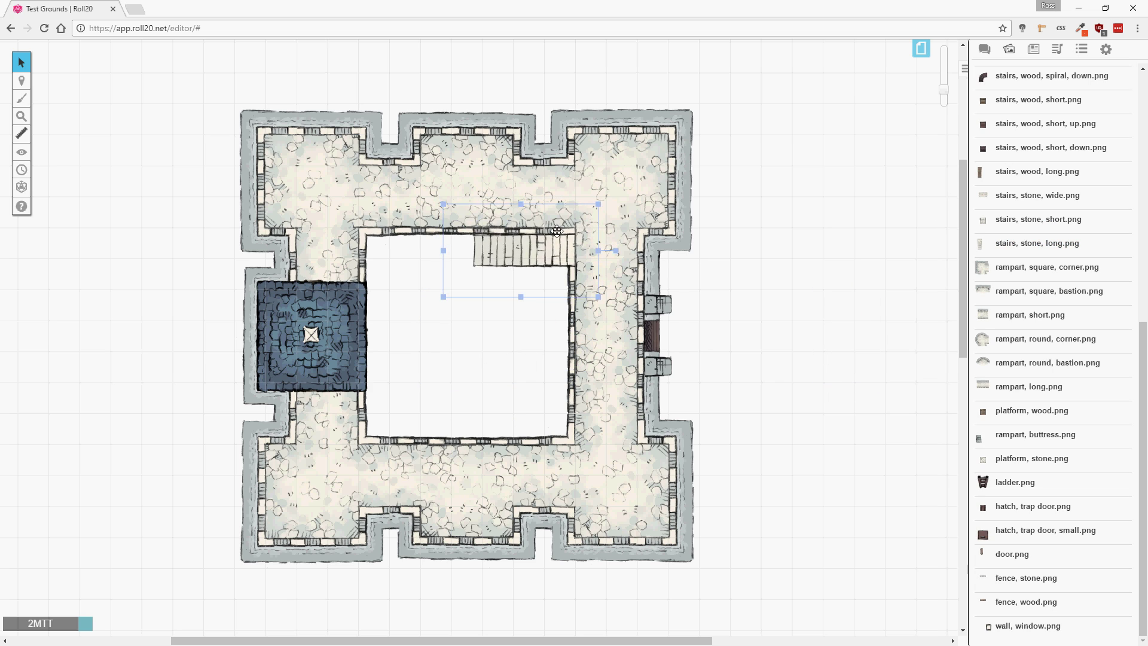
pyautogui.moveTo(943, 90); pyautogui.dragTo(944, 72)
pyautogui.moveTo(963, 258); pyautogui.dragTo(965, 239)
pyautogui.moveTo(742, 290); pyautogui.dragTo(748, 294)
# Place the ladder against the courtyard's south wall, near its west end
pyautogui.moveTo(943, 72); pyautogui.dragTo(945, 92)
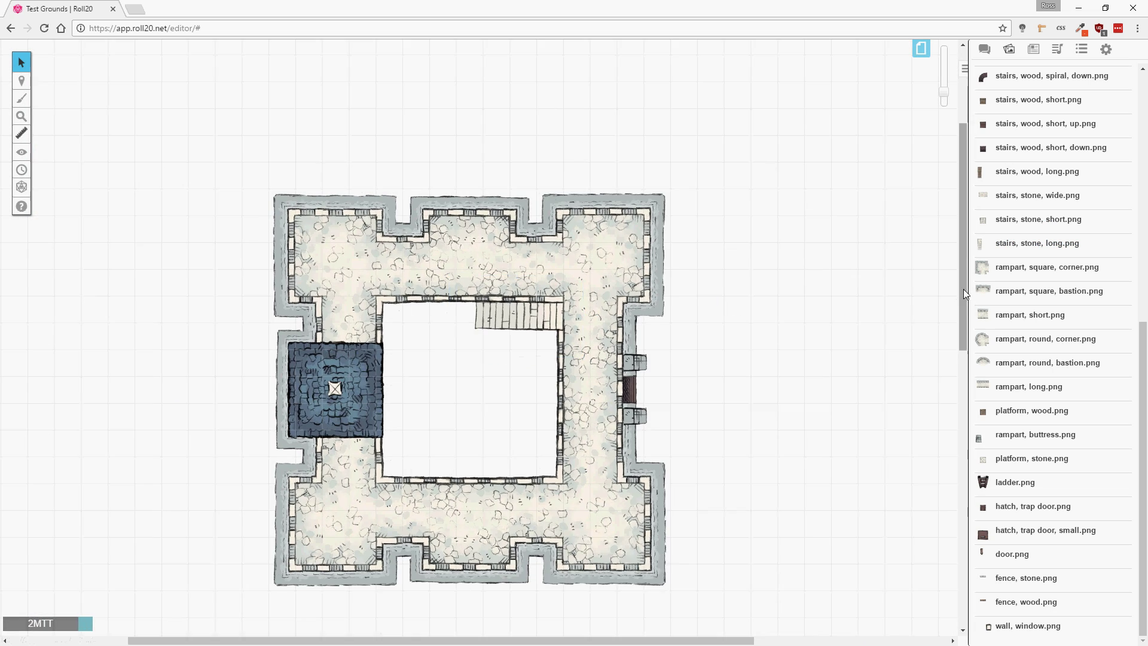
pyautogui.moveTo(963, 289); pyautogui.dragTo(963, 303)
pyautogui.moveTo(1029, 495); pyautogui.dragTo(418, 433)
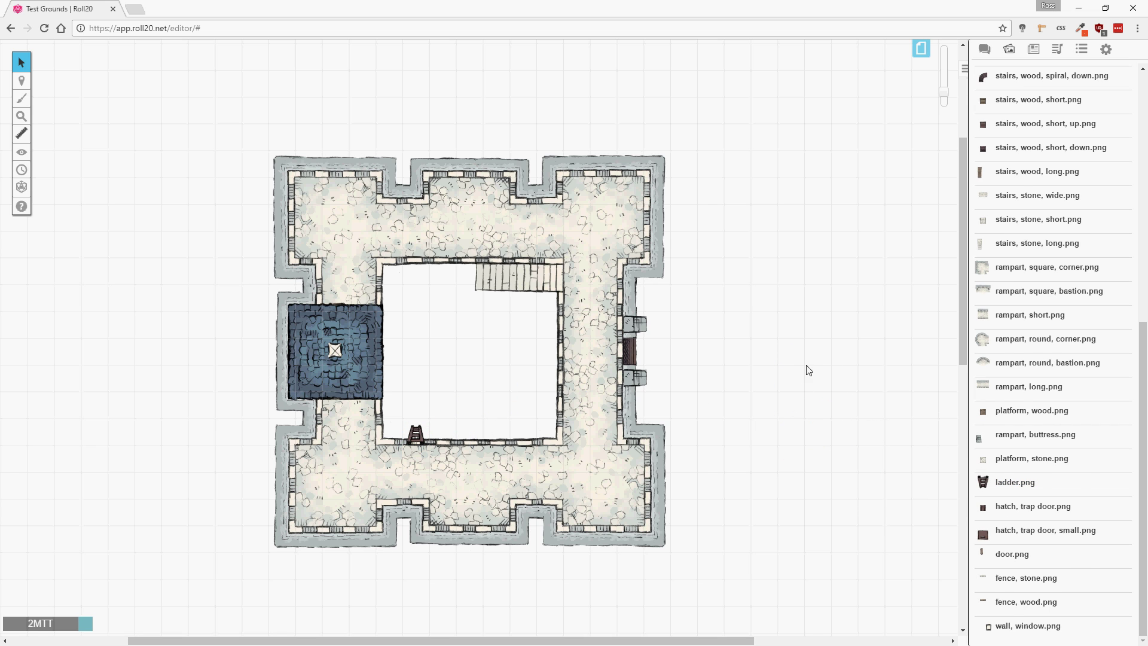
# Move the square tower roof off the bastion to the empty area outside the west wall
pyautogui.scroll(8, 1053, 353)
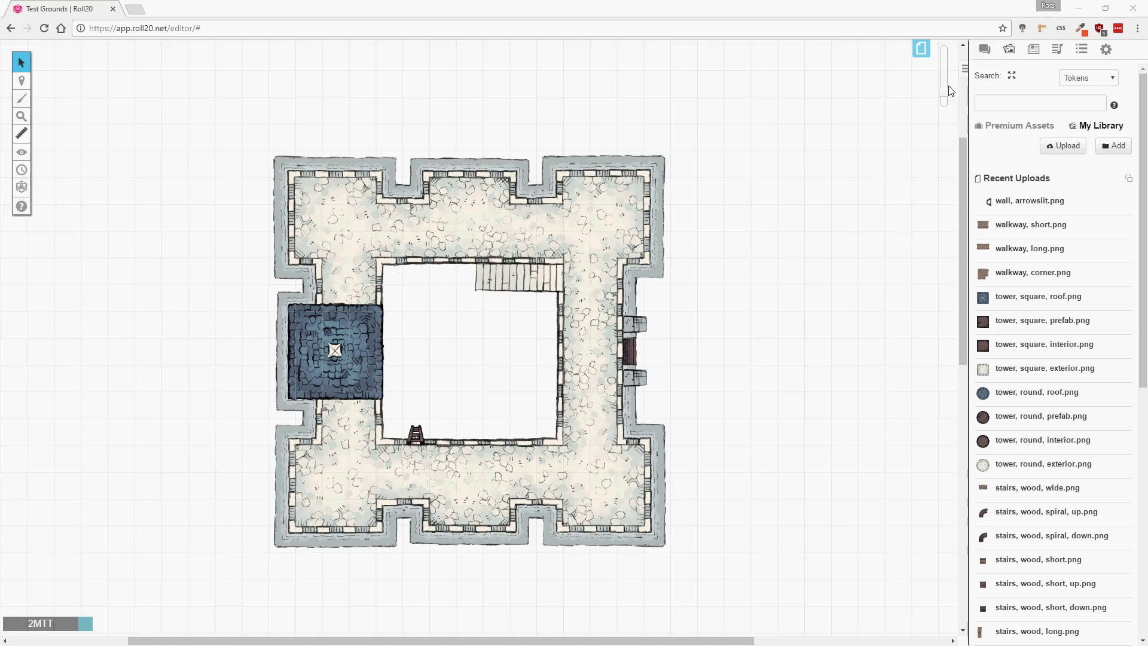
pyautogui.scroll(1, 949, 87)
pyautogui.moveTo(692, 399); pyautogui.dragTo(904, 363)
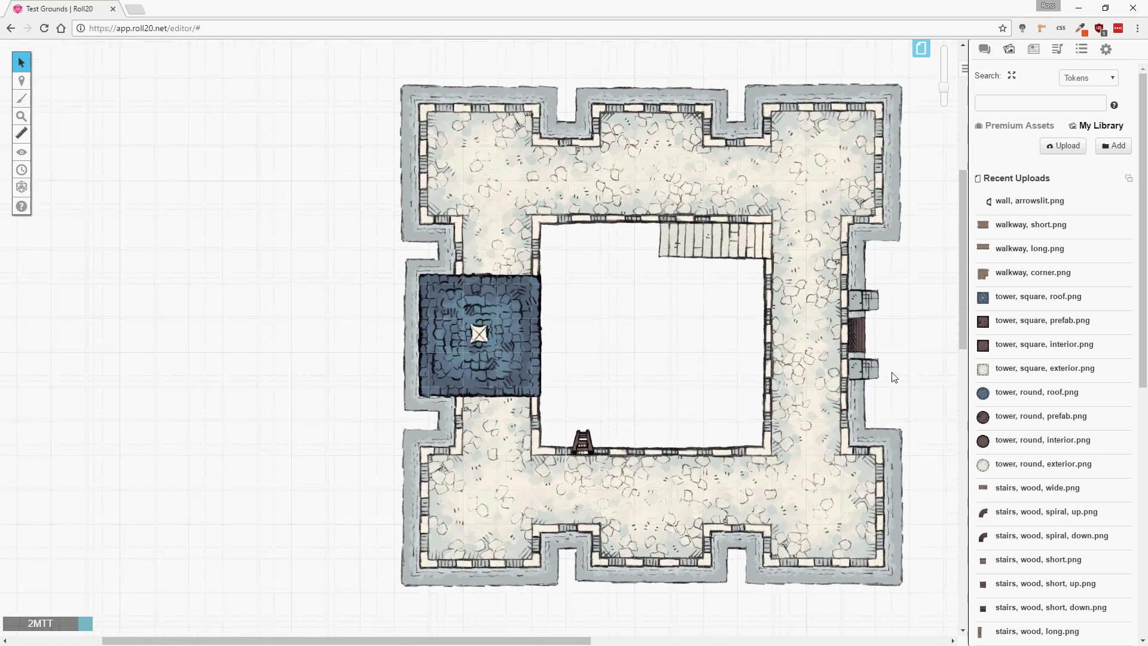
pyautogui.click(471, 340)
pyautogui.moveTo(471, 340); pyautogui.dragTo(239, 226)
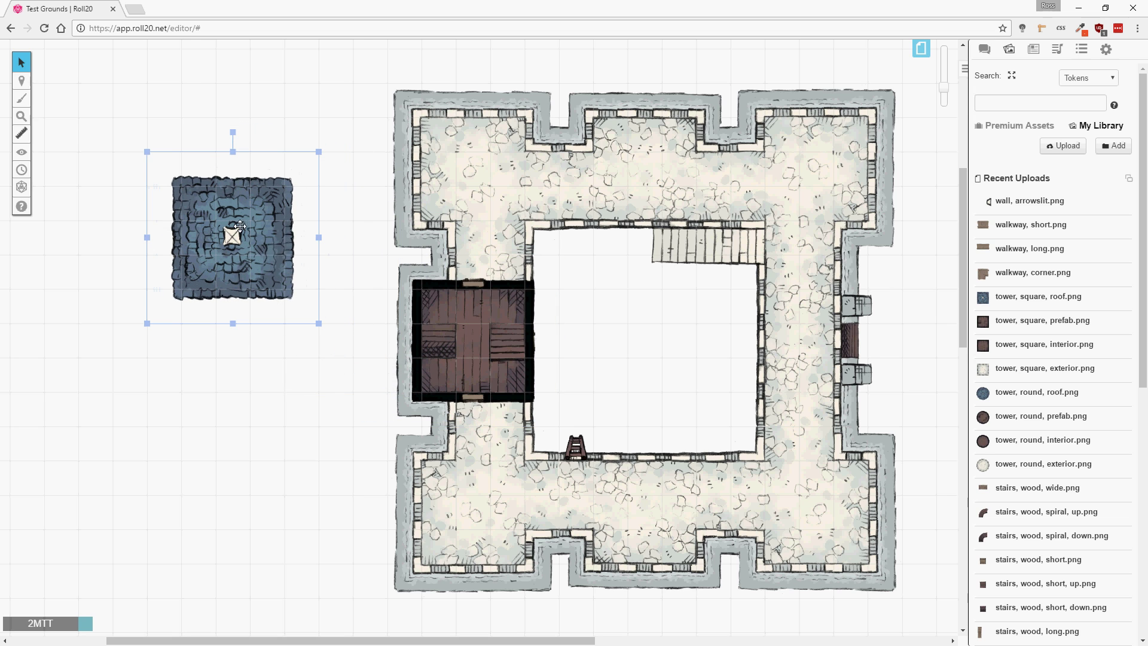
# Move the tower prefab outside the west wall, below the roof, and place its loose door back in its south wall
pyautogui.click(476, 340)
pyautogui.moveTo(479, 340); pyautogui.dragTo(248, 377)
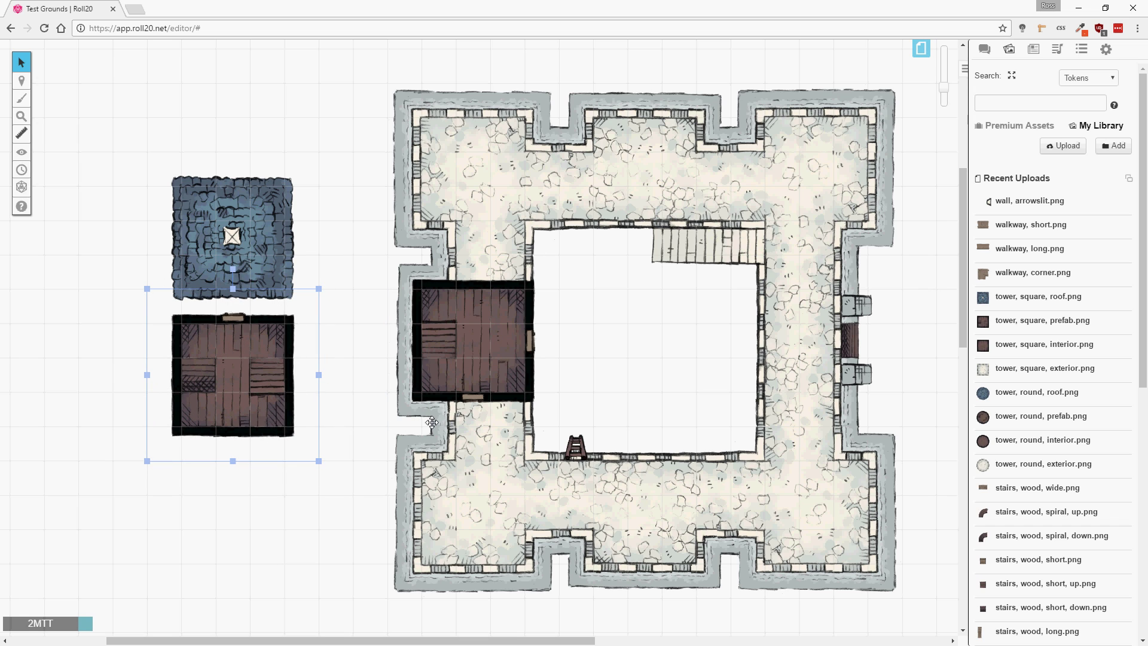
pyautogui.moveTo(476, 397); pyautogui.dragTo(240, 431)
pyautogui.click(335, 410)
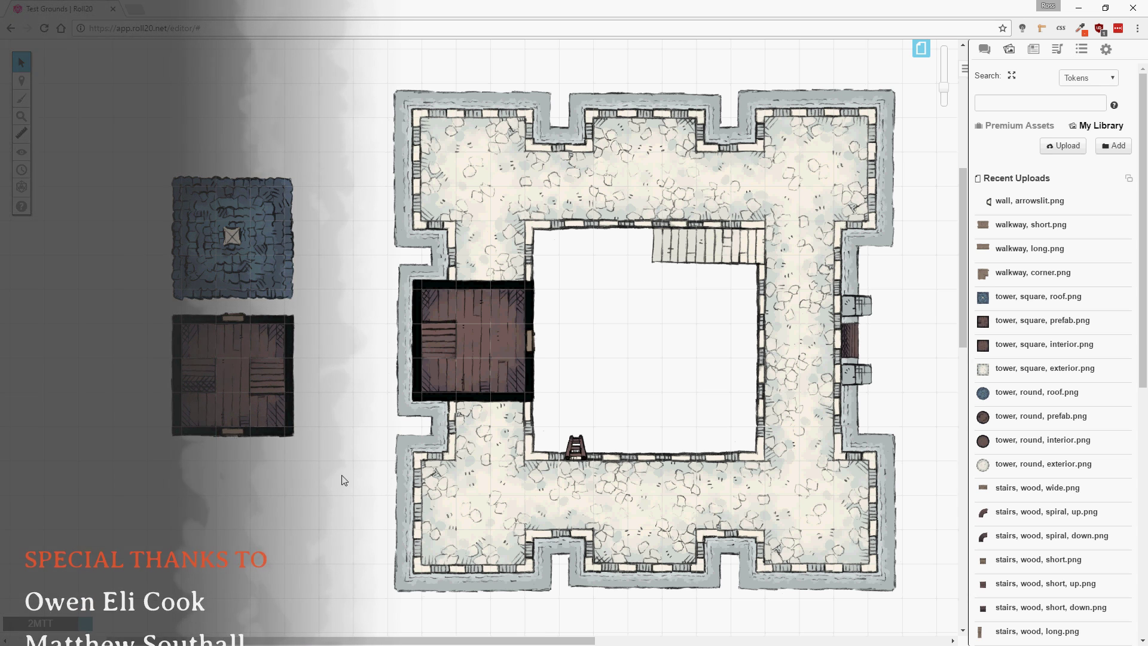
# Group the tower prefab with its south door
pyautogui.rightClick(259, 367)
pyautogui.moveTo(321, 356)
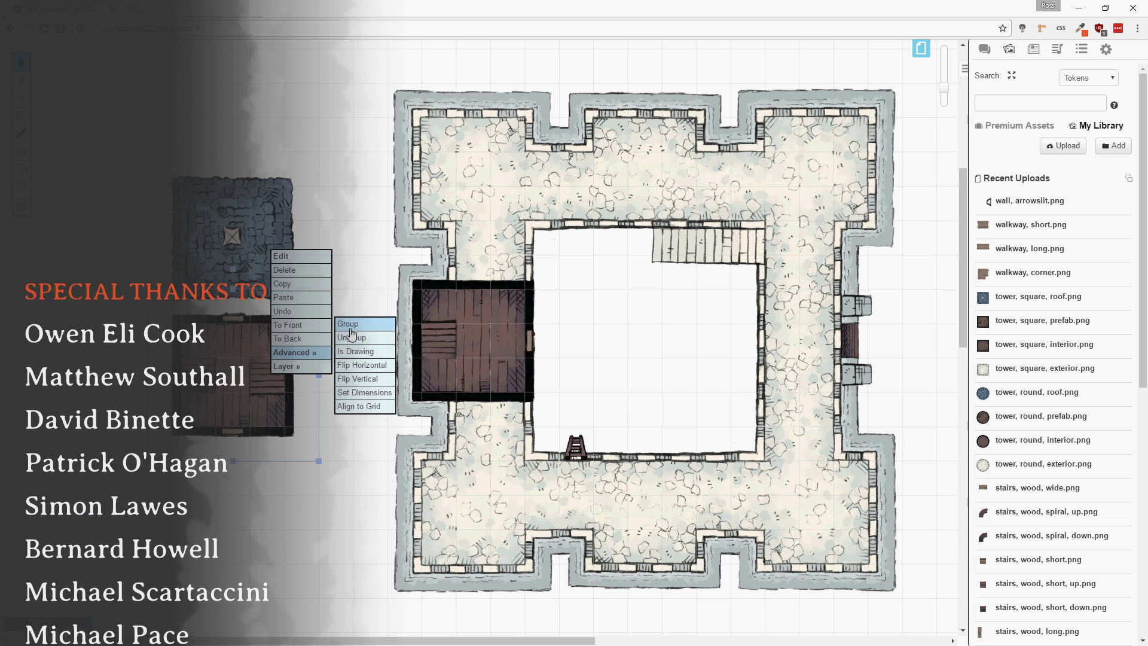
pyautogui.click(247, 368)
# Move the grouped tower prefab back onto the bastion and cover it with the square tower roof
pyautogui.moveTo(247, 367); pyautogui.dragTo(472, 341)
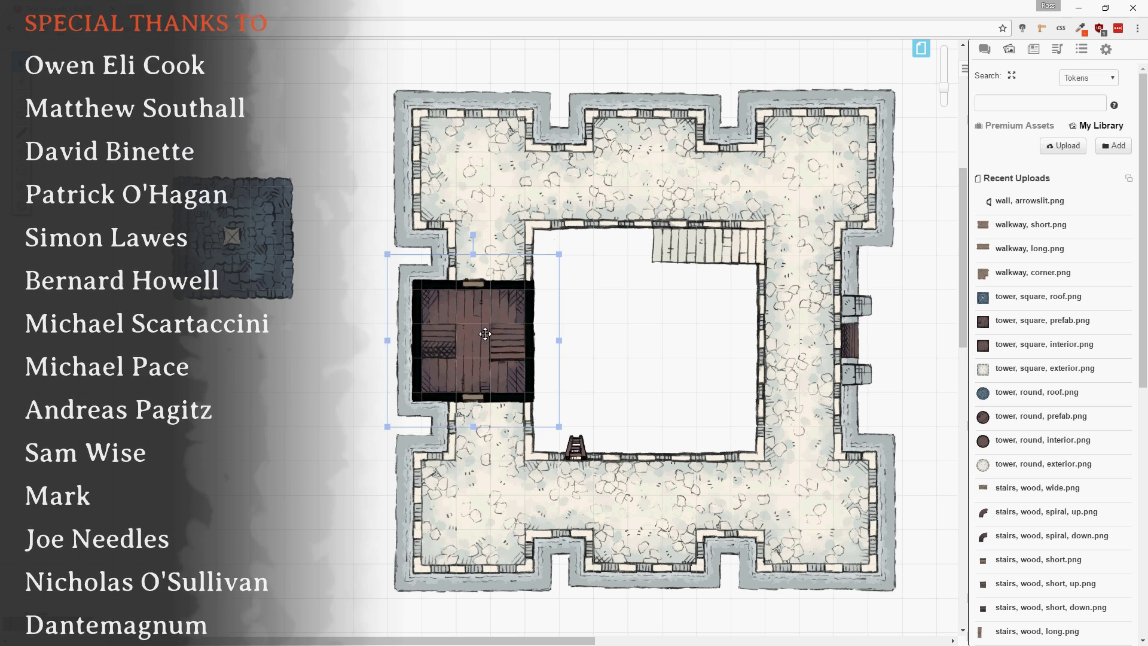
pyautogui.moveTo(234, 276); pyautogui.dragTo(470, 356)
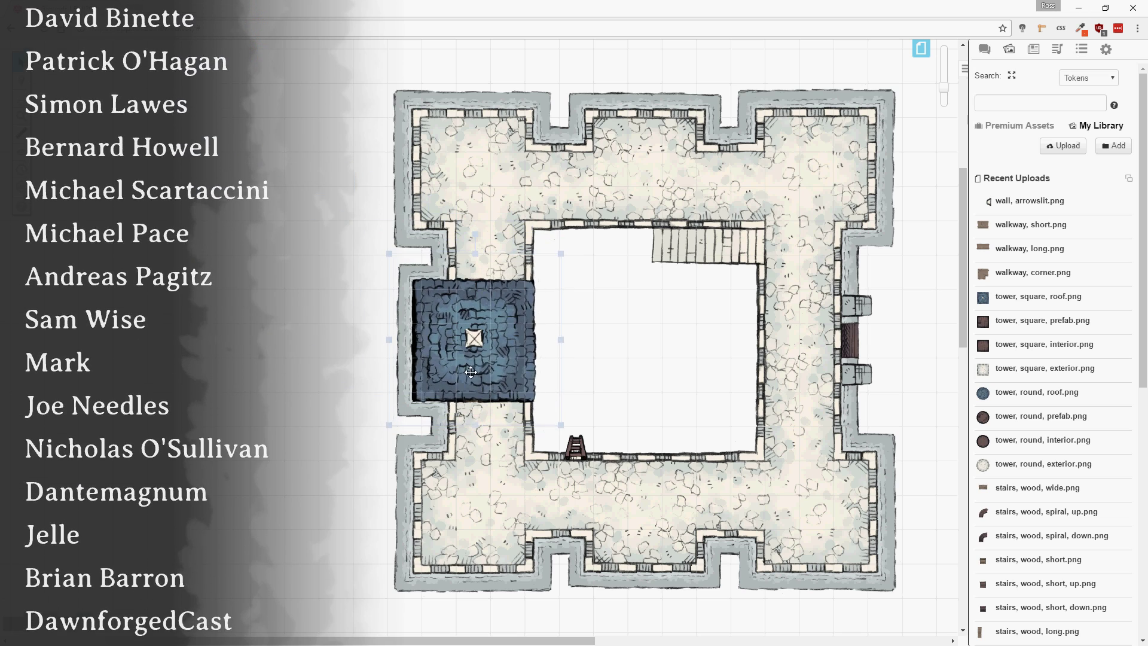
pyautogui.click(649, 336)
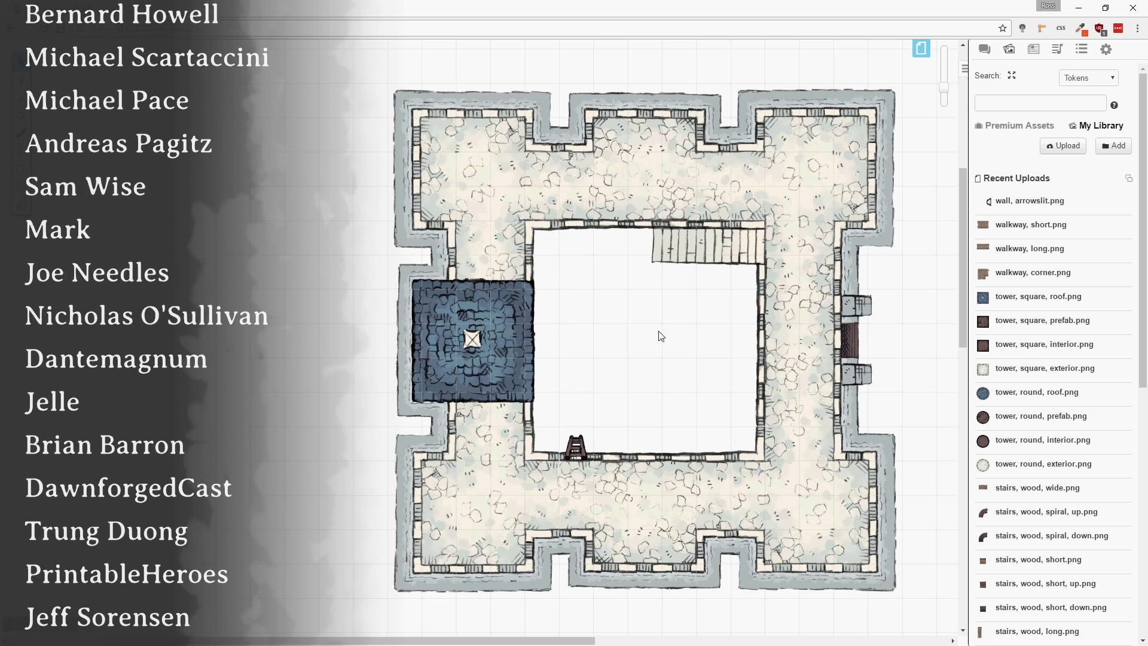